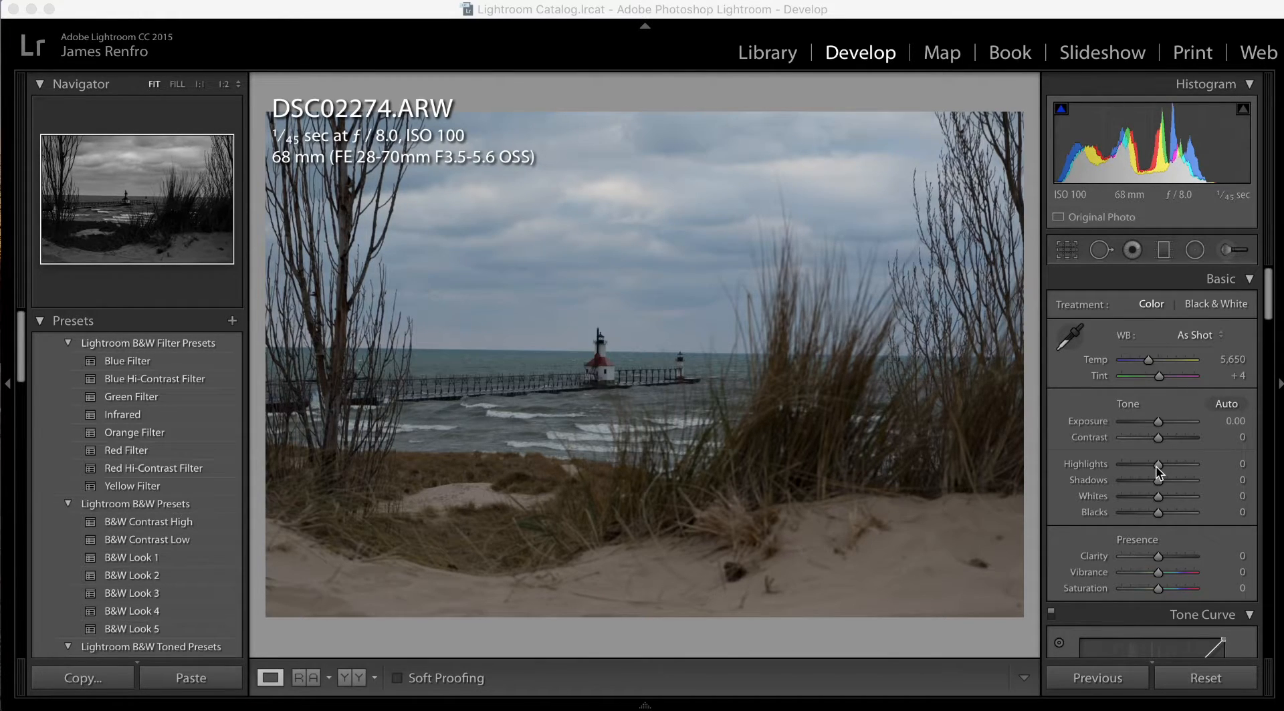
# Step: Set the photo's tone to highlights -100, shadows +100, whites +63, blacks -69 and contrast +50
pyautogui.moveTo(1158, 468); pyautogui.dragTo(1066, 475)
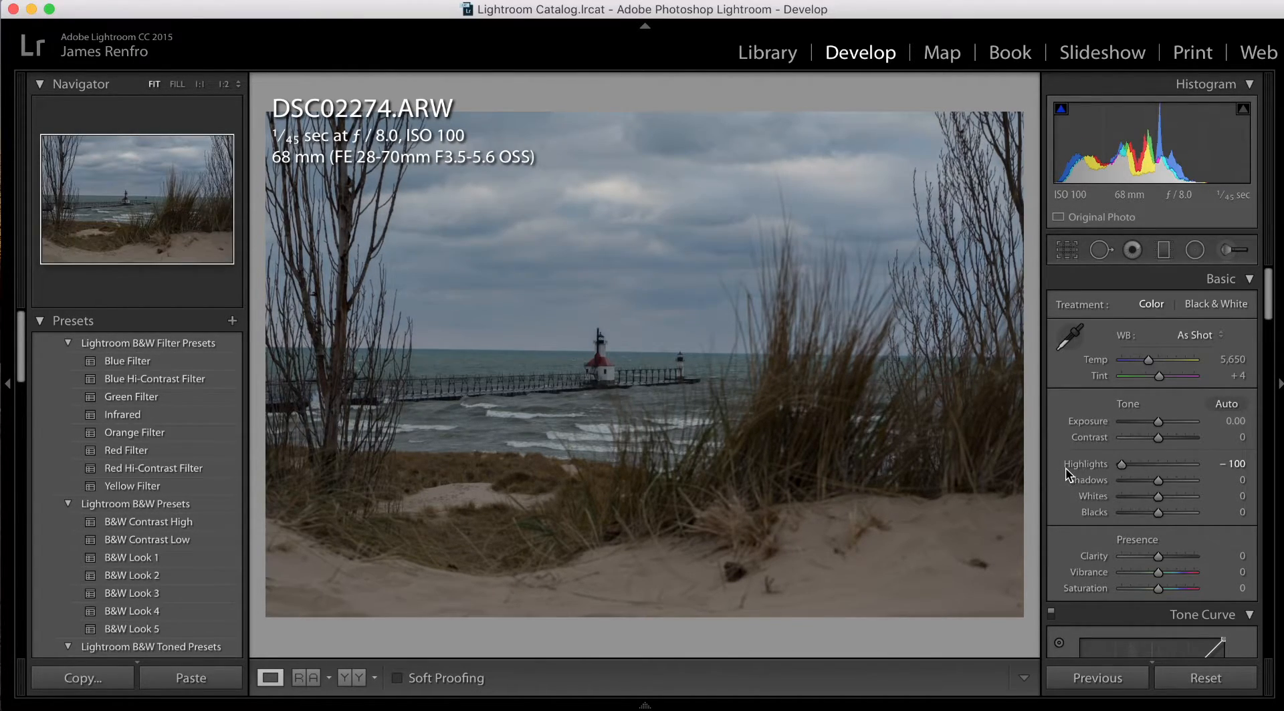
pyautogui.moveTo(1158, 480); pyautogui.dragTo(1207, 481)
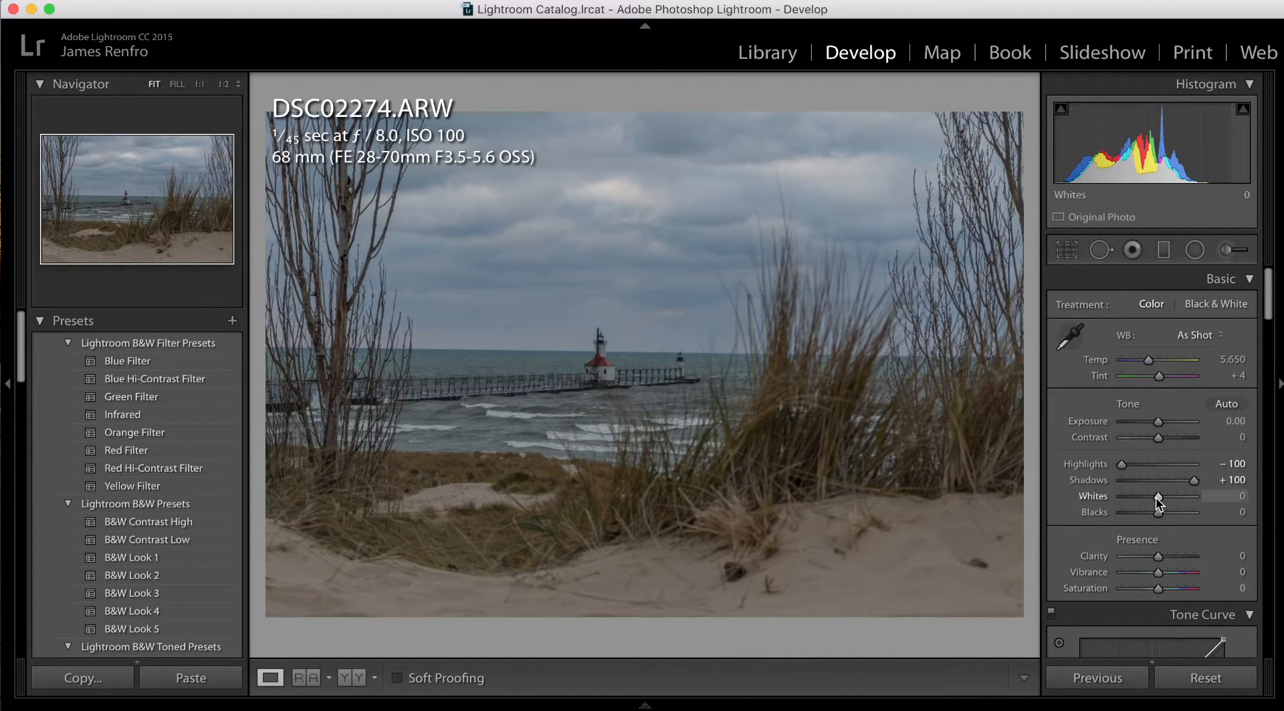
pyautogui.moveTo(1155, 495); pyautogui.dragTo(1131, 514)
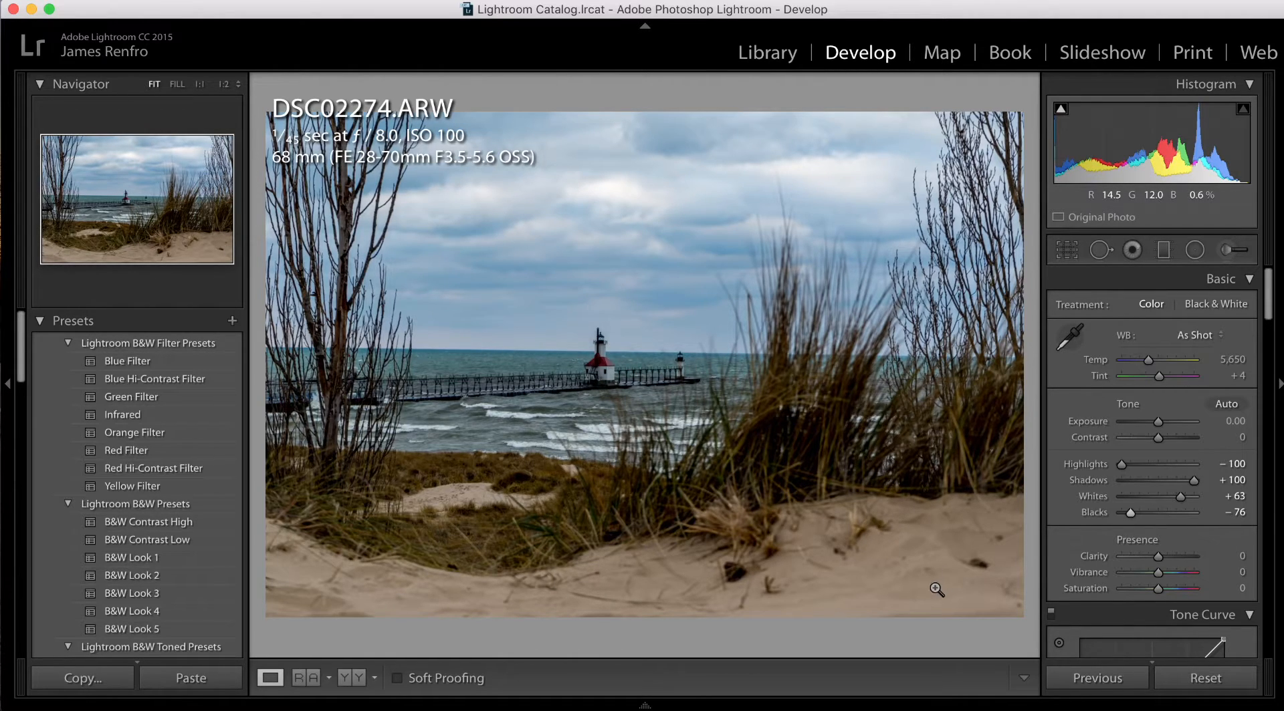
pyautogui.moveTo(1131, 514); pyautogui.dragTo(1137, 520)
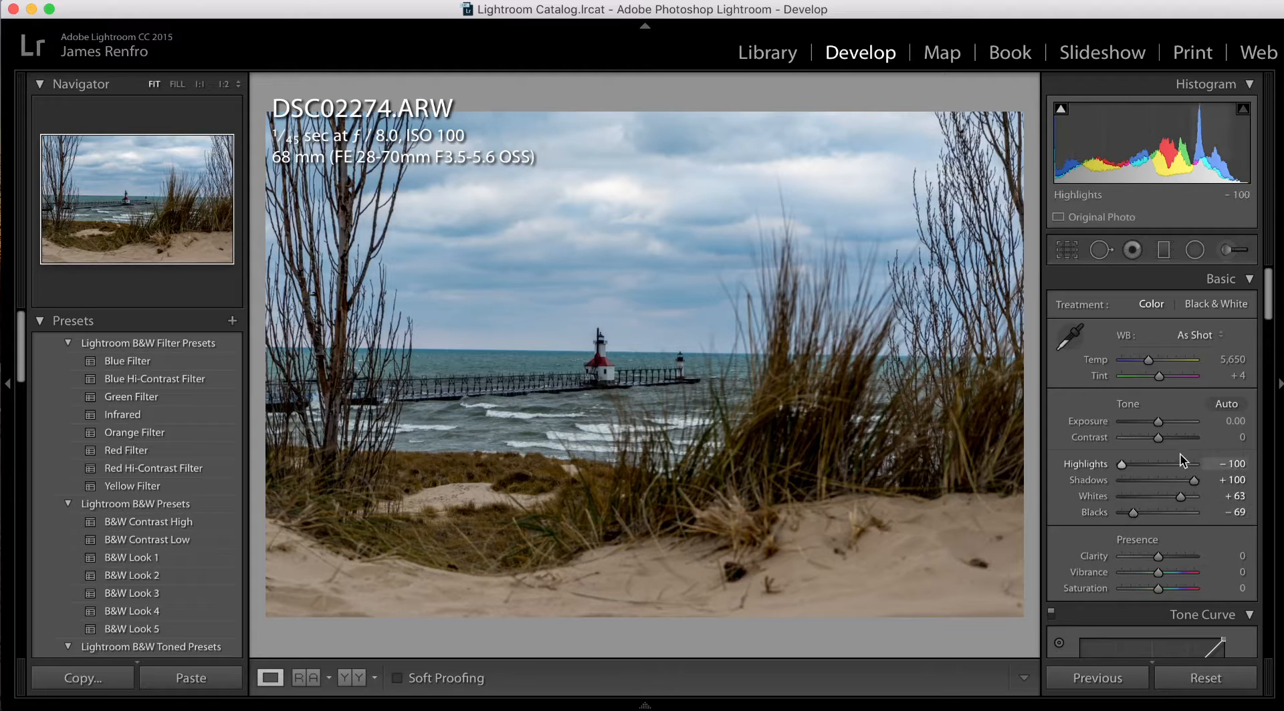
pyautogui.moveTo(1162, 437)
pyautogui.mouseDown()
pyautogui.moveTo(1192, 440)
pyautogui.moveTo(1182, 445)
pyautogui.mouseUp()
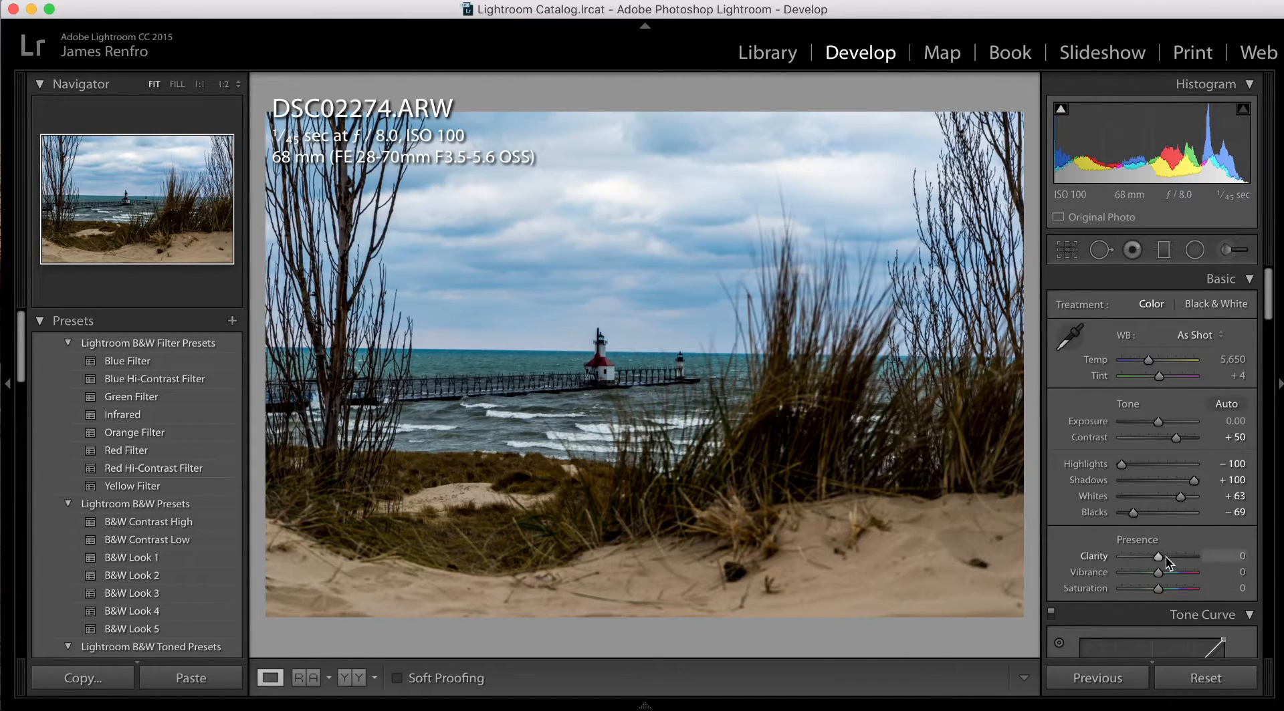
# Step: Convert the photo to black and white and darken the sky by setting the mix to Aqua -58 and Blue -71
pyautogui.scroll(-3, 1202, 591)
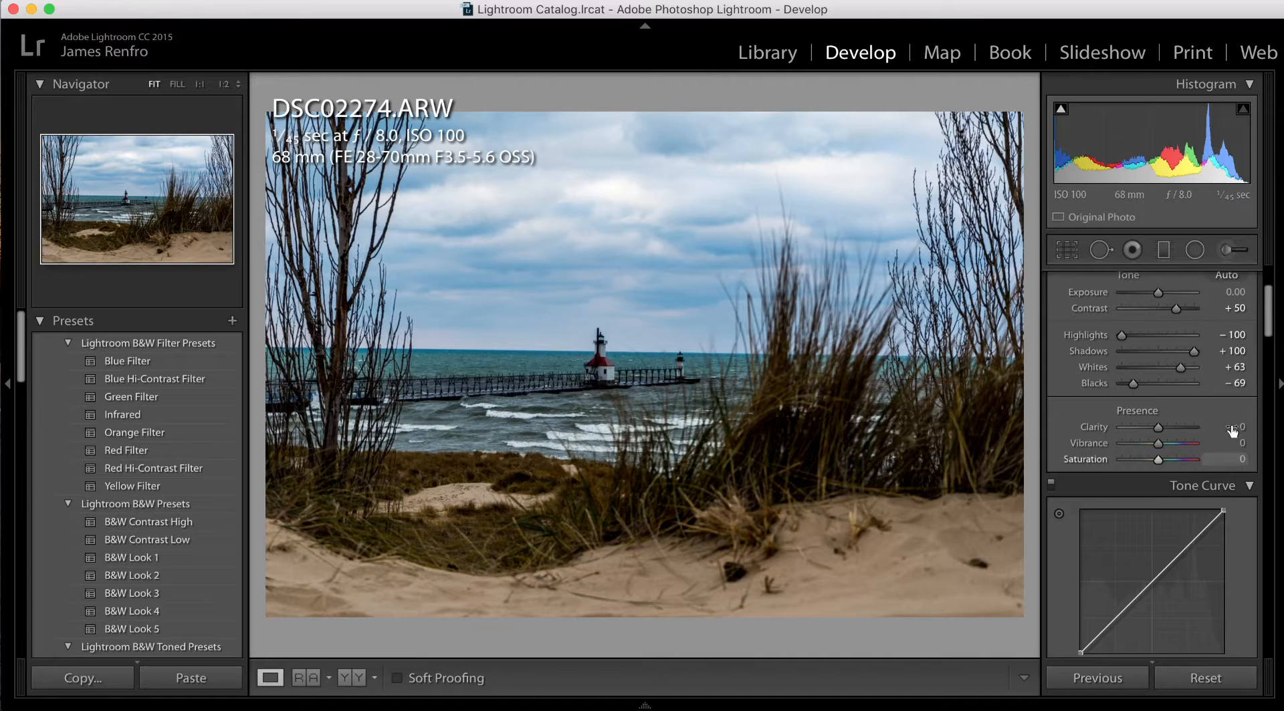
pyautogui.scroll(-6, 1237, 378)
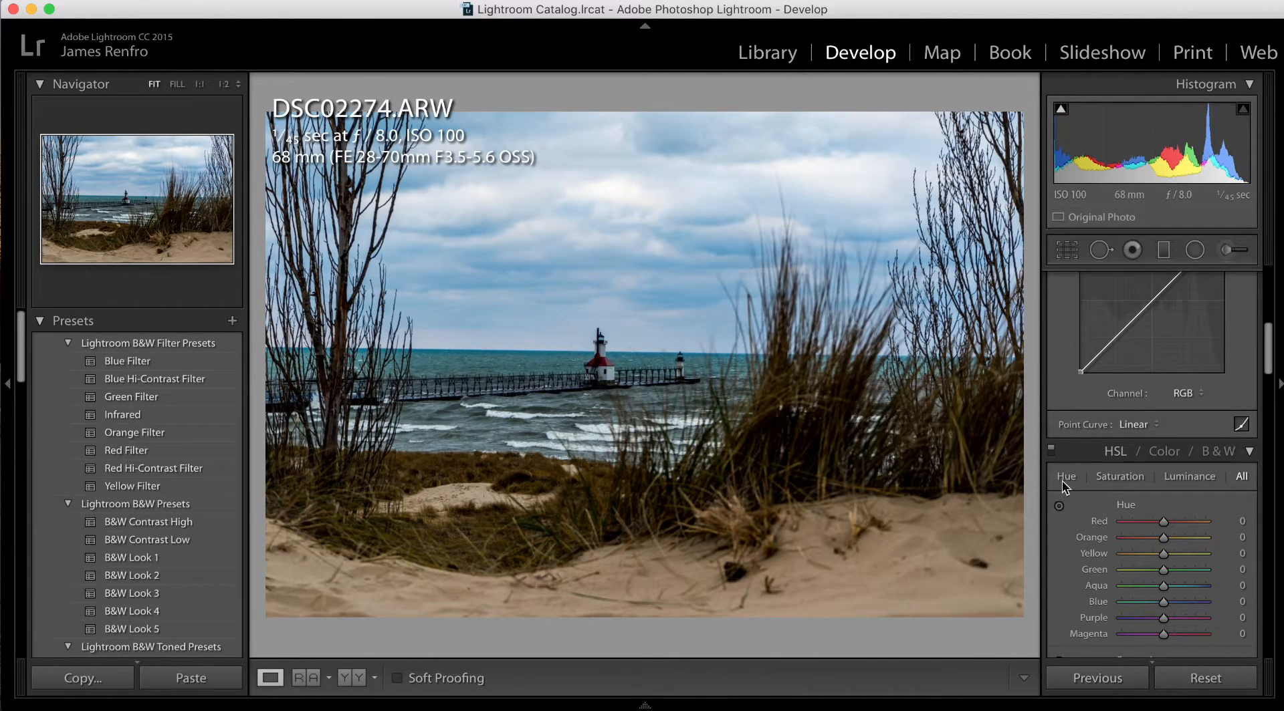
pyautogui.click(1213, 452)
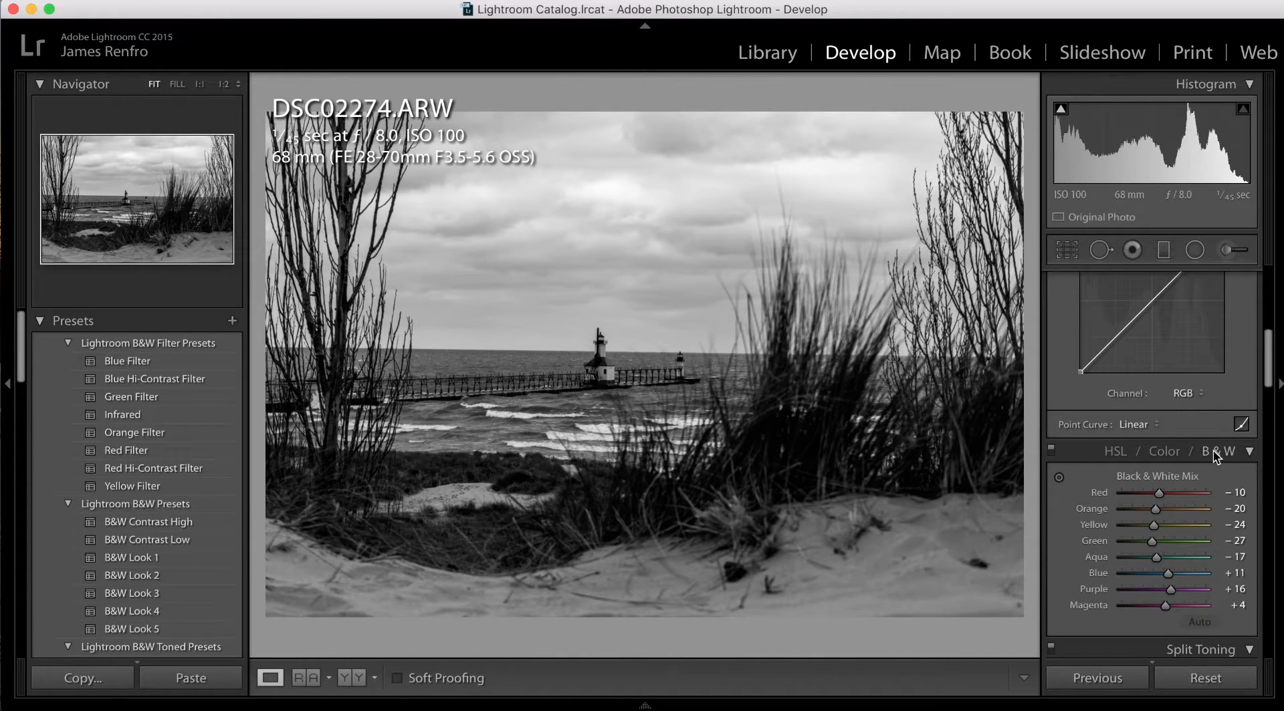
pyautogui.click(1170, 573)
pyautogui.moveTo(1168, 574); pyautogui.dragTo(1139, 563)
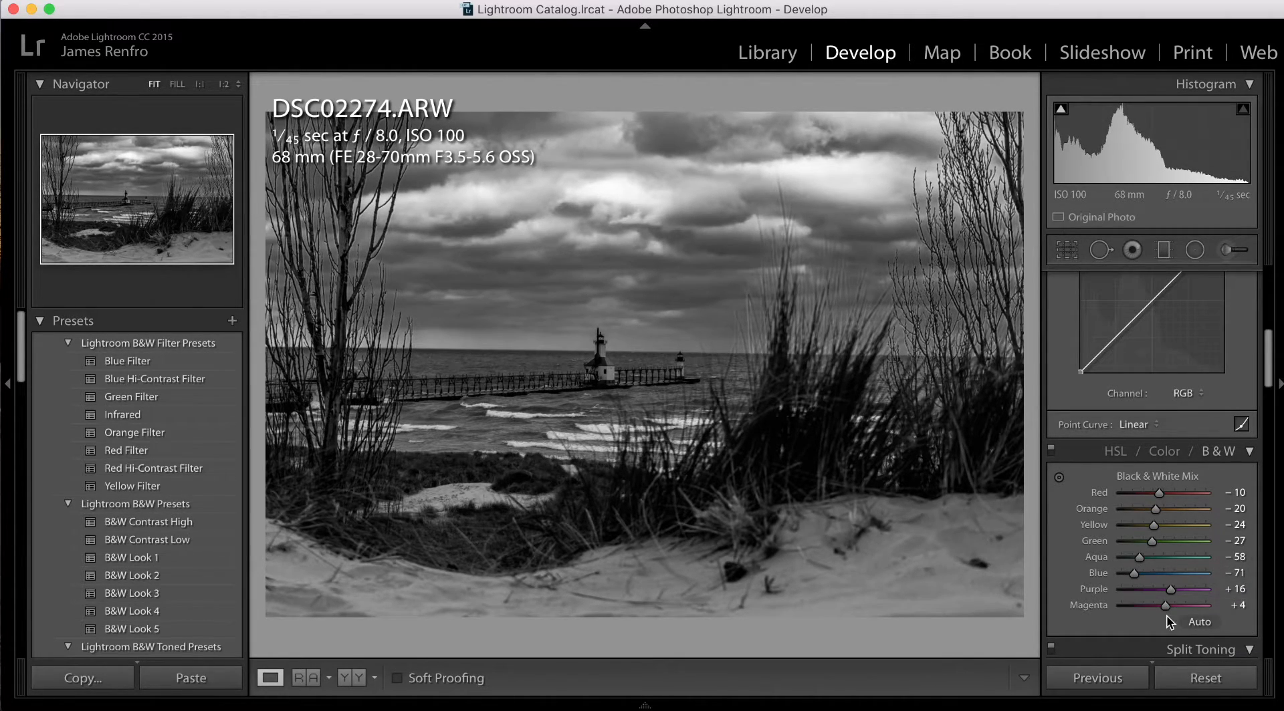
# Step: Adjust the black and white mix to Yellow -6, Orange -47 and Red +37
pyautogui.click(1154, 525)
pyautogui.moveTo(1155, 528)
pyautogui.mouseDown()
pyautogui.moveTo(1172, 528)
pyautogui.moveTo(1162, 525)
pyautogui.mouseUp()
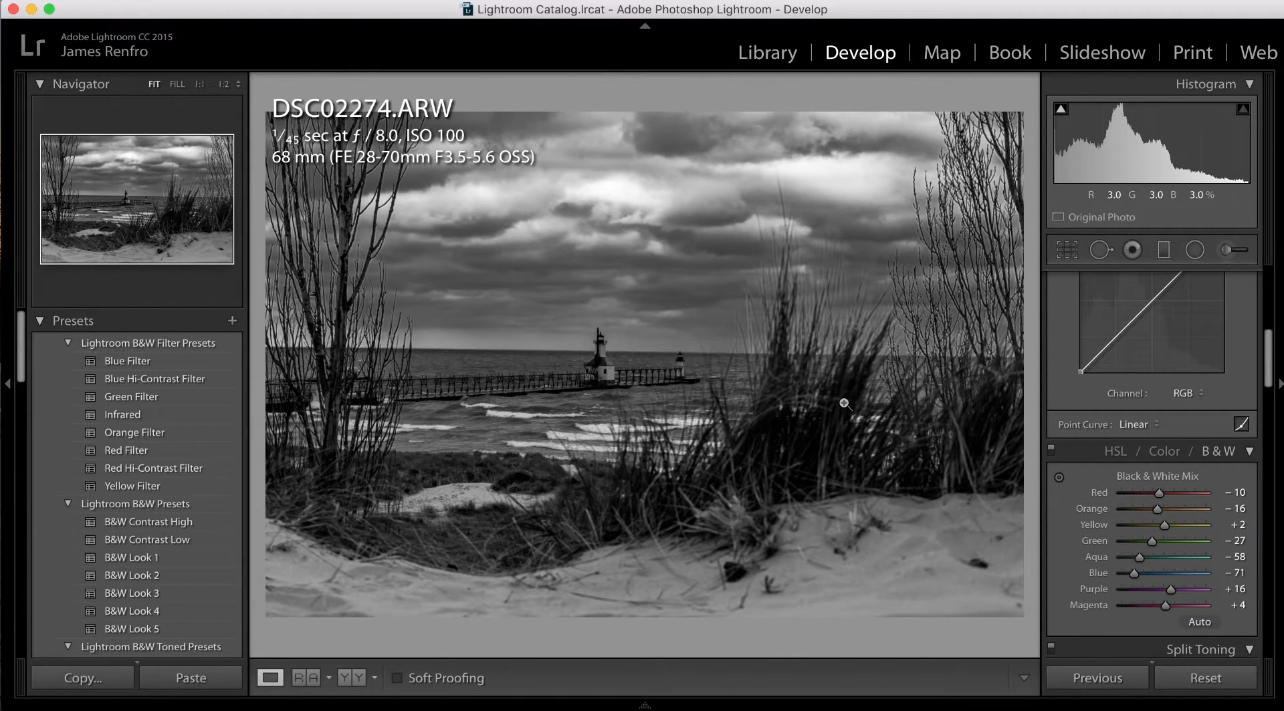
pyautogui.moveTo(1164, 524); pyautogui.dragTo(1146, 511)
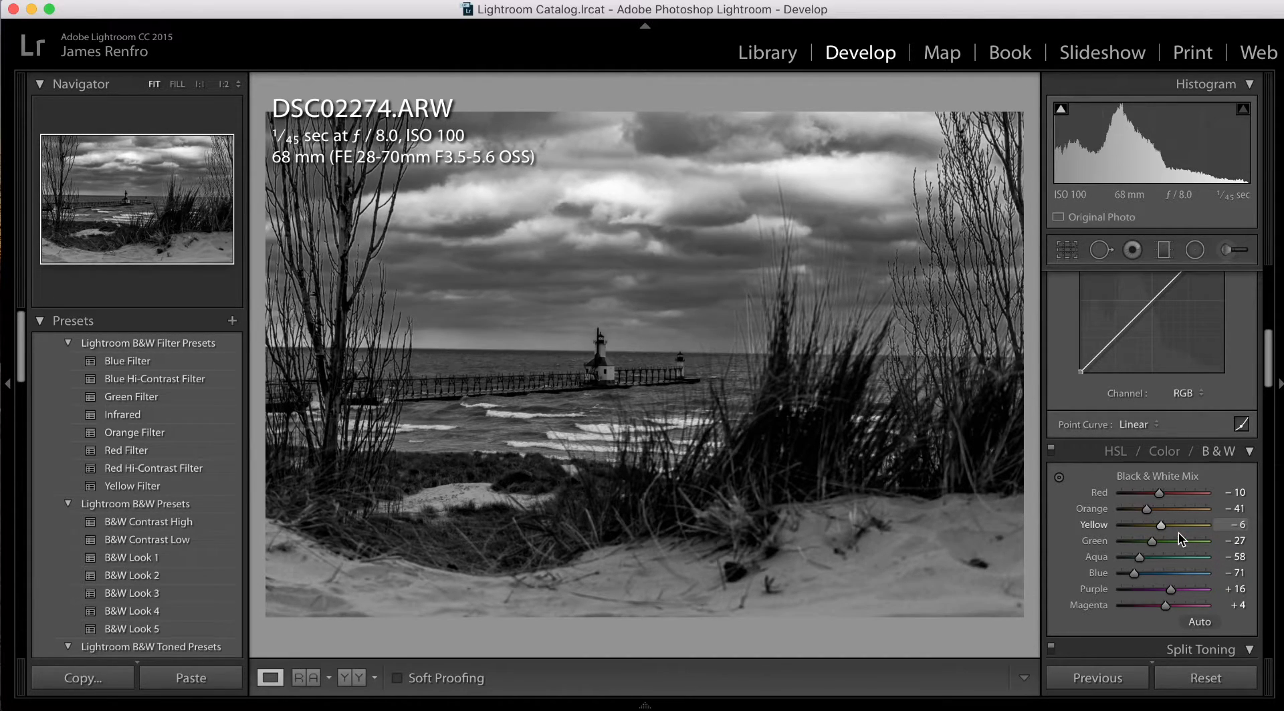
pyautogui.moveTo(1145, 508); pyautogui.dragTo(1181, 498)
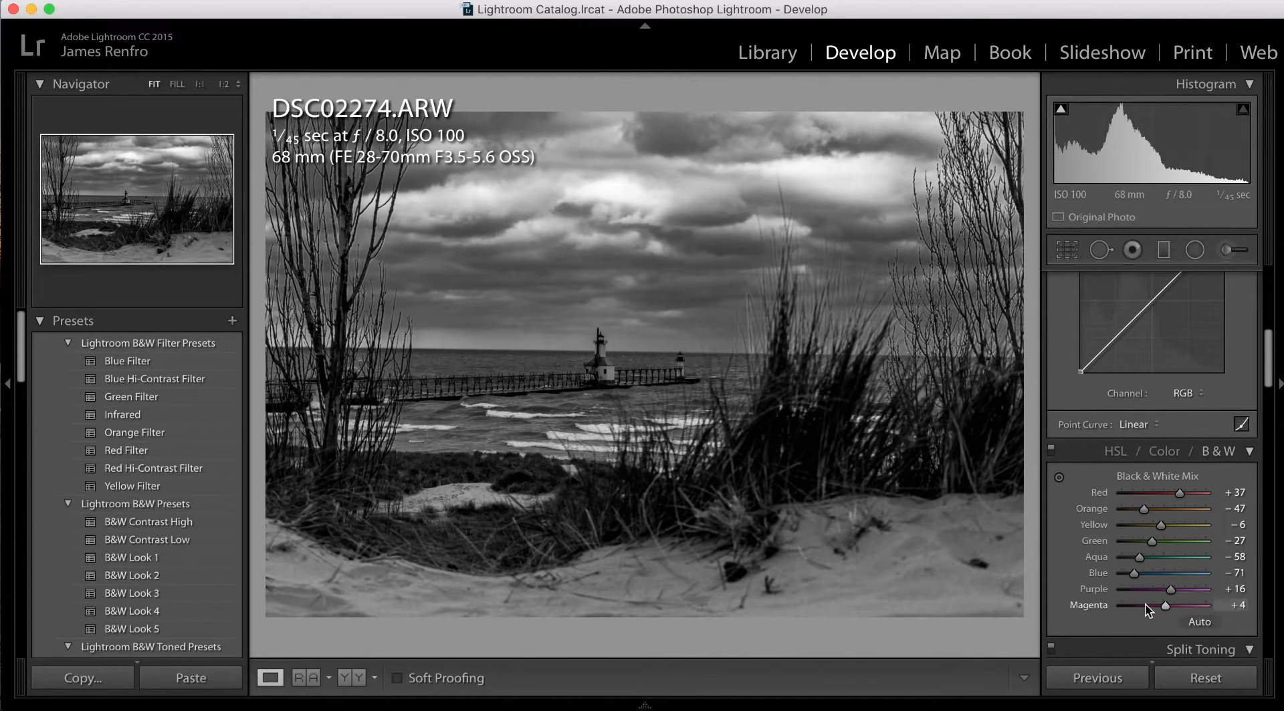
# Step: Crop away the photo's right side and lower sand to an 8.5 x 11 aspect, and straighten the horizon with an angle of -0.75
pyautogui.click(1067, 249)
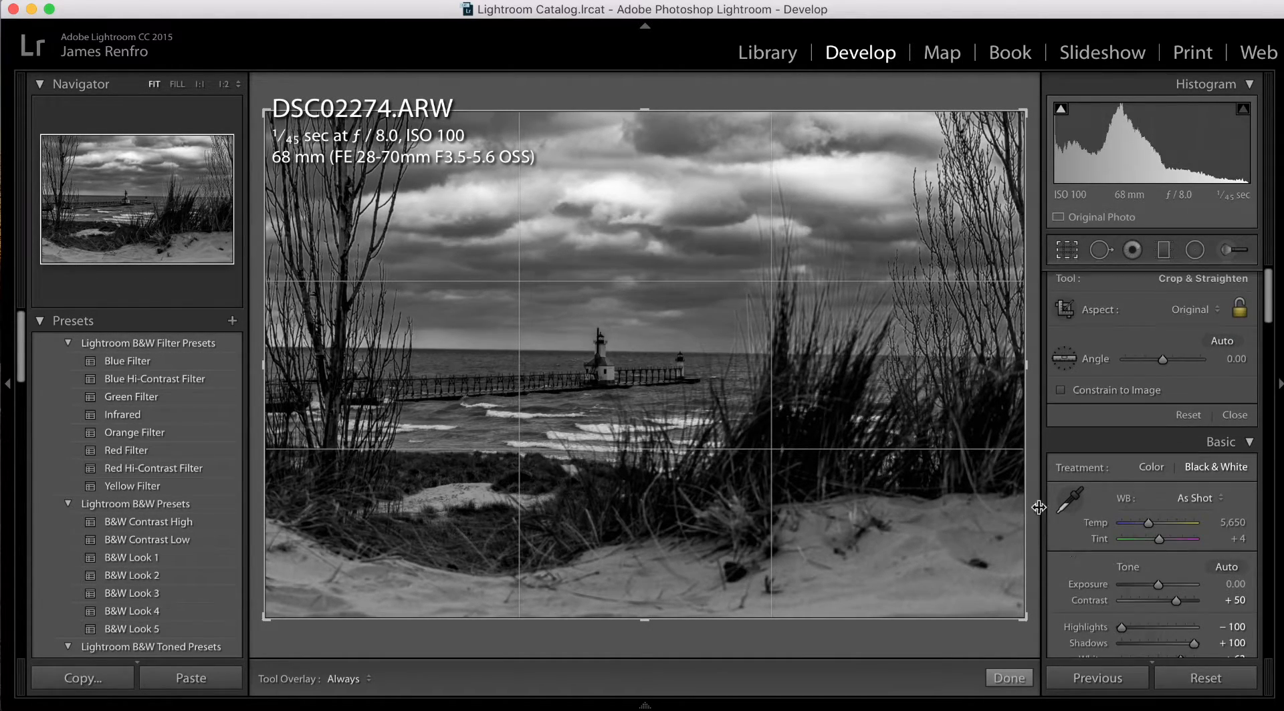
pyautogui.moveTo(1027, 360); pyautogui.dragTo(943, 364)
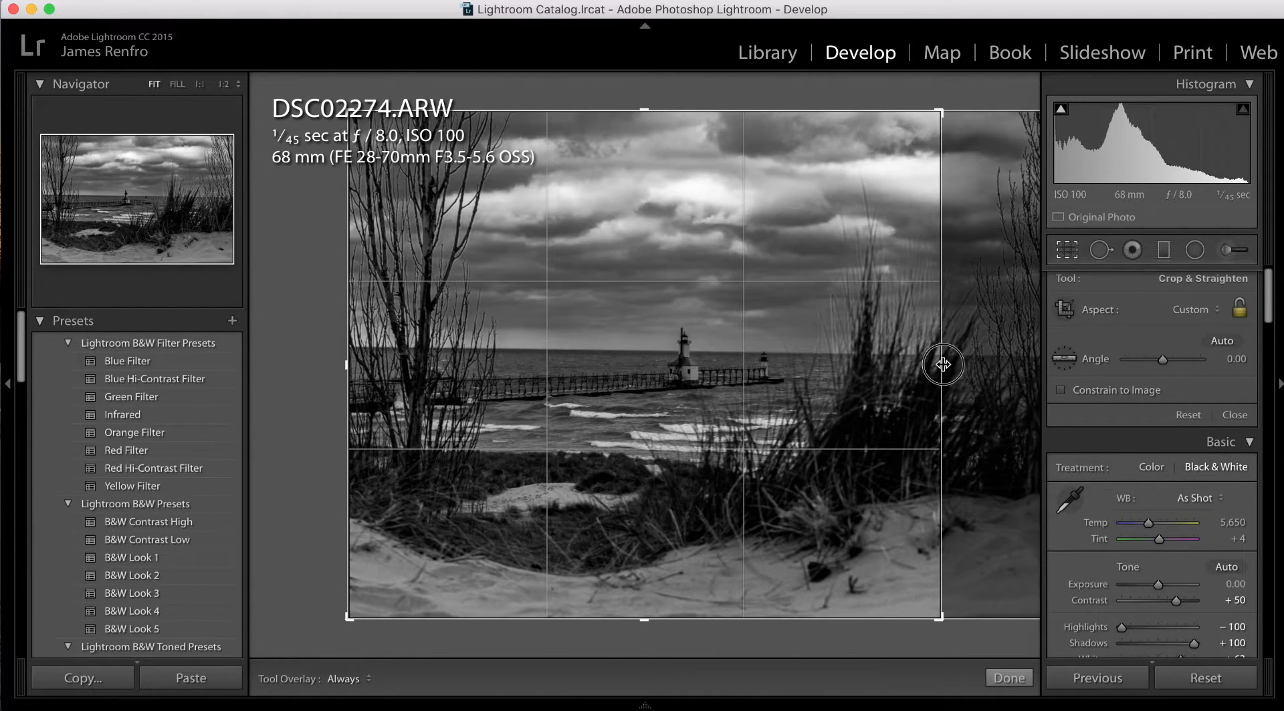
pyautogui.moveTo(943, 365); pyautogui.dragTo(947, 364)
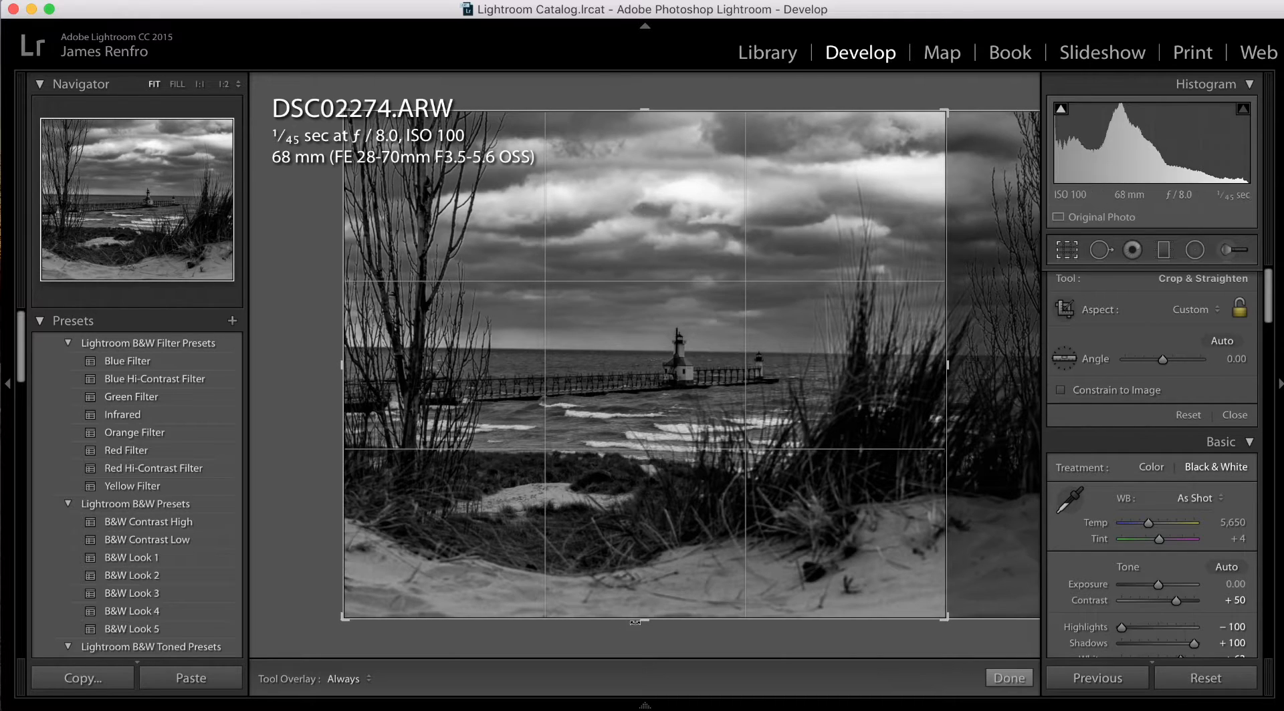
pyautogui.moveTo(645, 622)
pyautogui.mouseDown()
pyautogui.moveTo(645, 591)
pyautogui.moveTo(645, 603)
pyautogui.mouseUp()
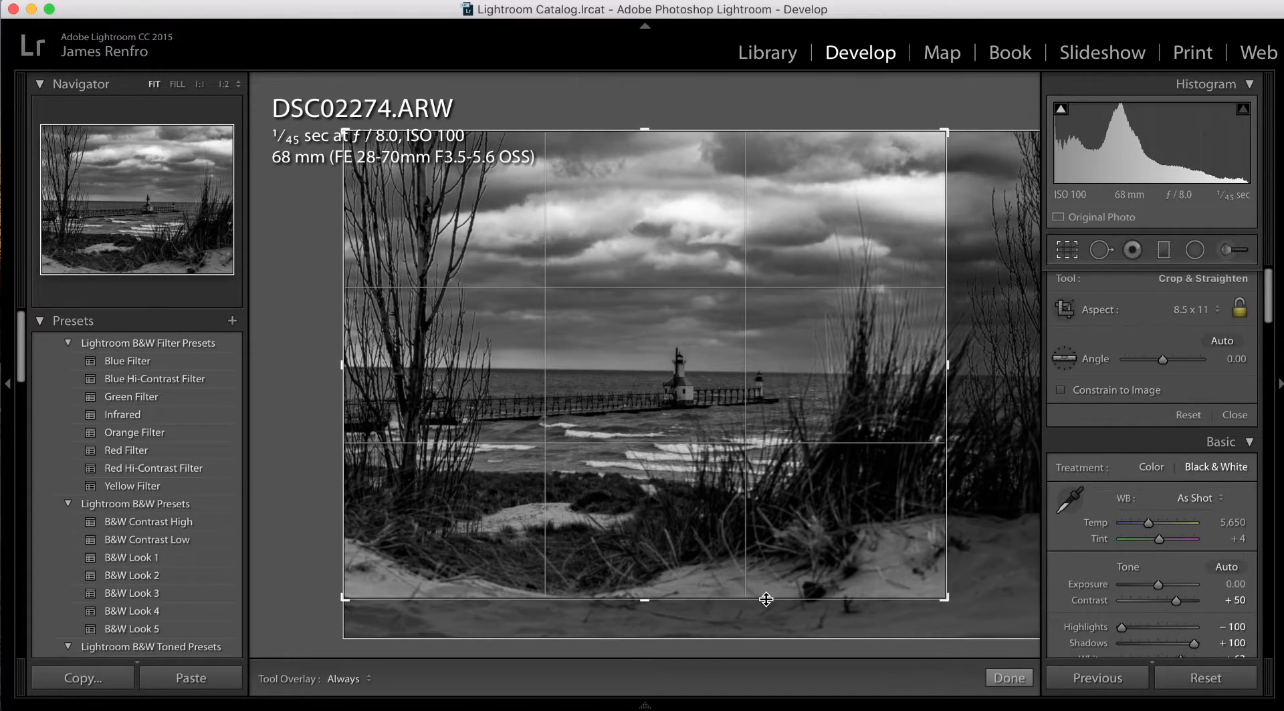
pyautogui.moveTo(989, 535); pyautogui.dragTo(988, 521)
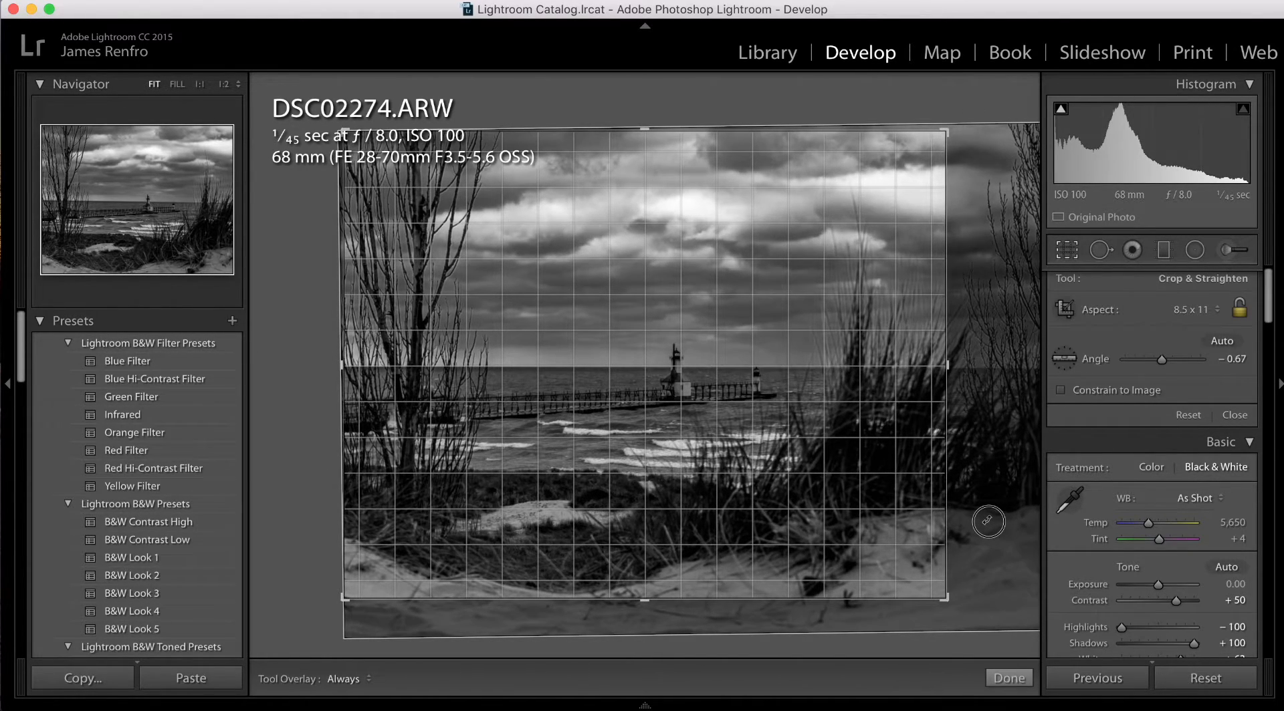
pyautogui.moveTo(988, 520); pyautogui.dragTo(985, 519)
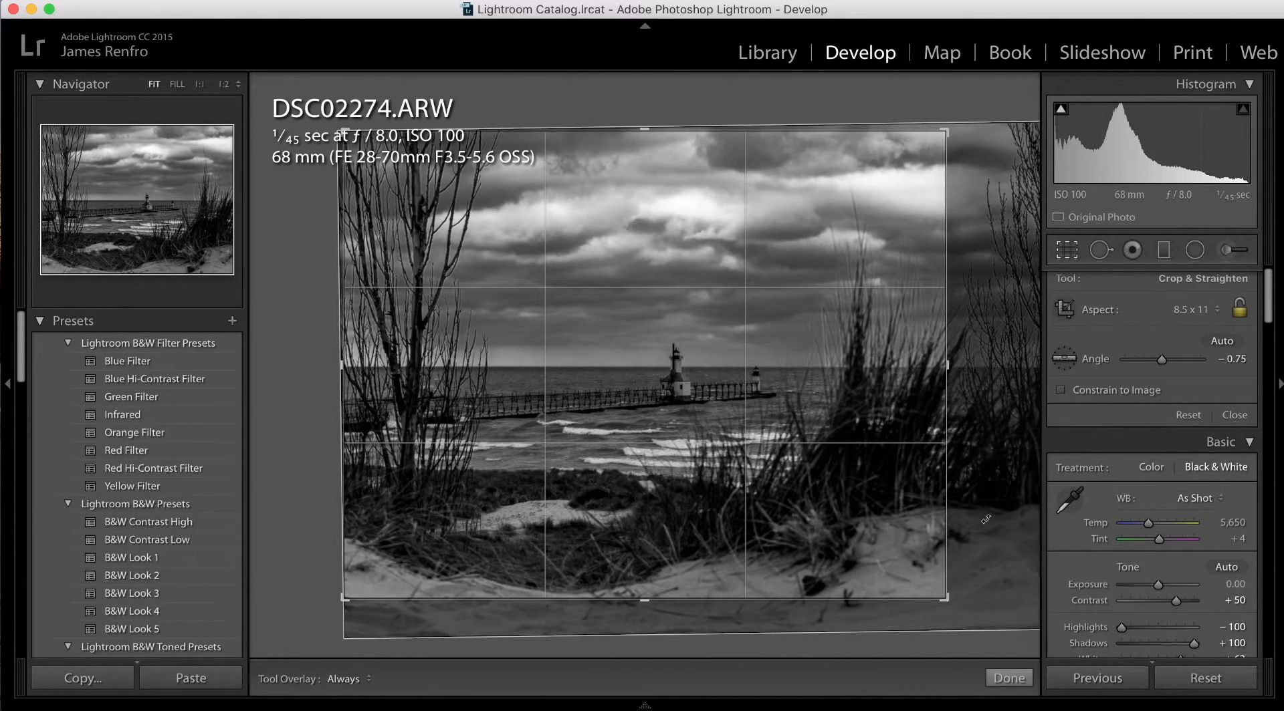
pyautogui.click(1009, 679)
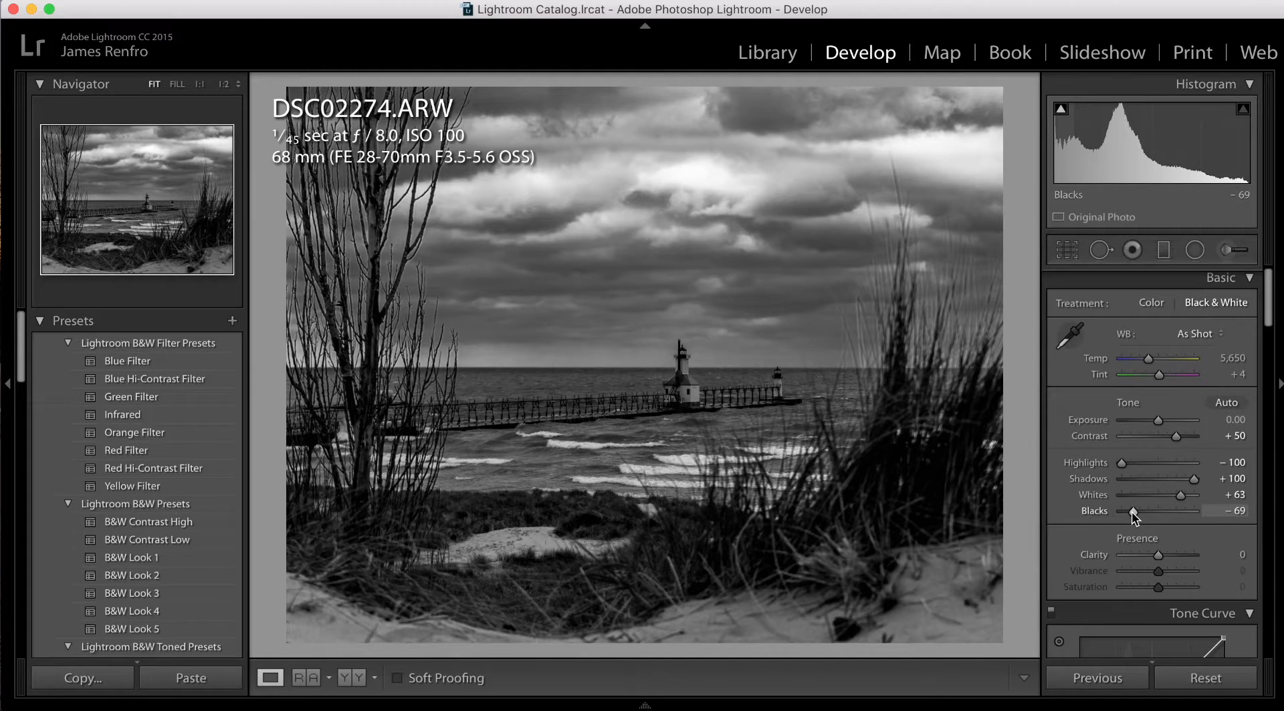
# Step: Sharpen the photo with amount 85 and masking 60, and slightly raise the luminance noise reduction
pyautogui.scroll(-5, 1136, 523)
pyautogui.scroll(-10, 1136, 523)
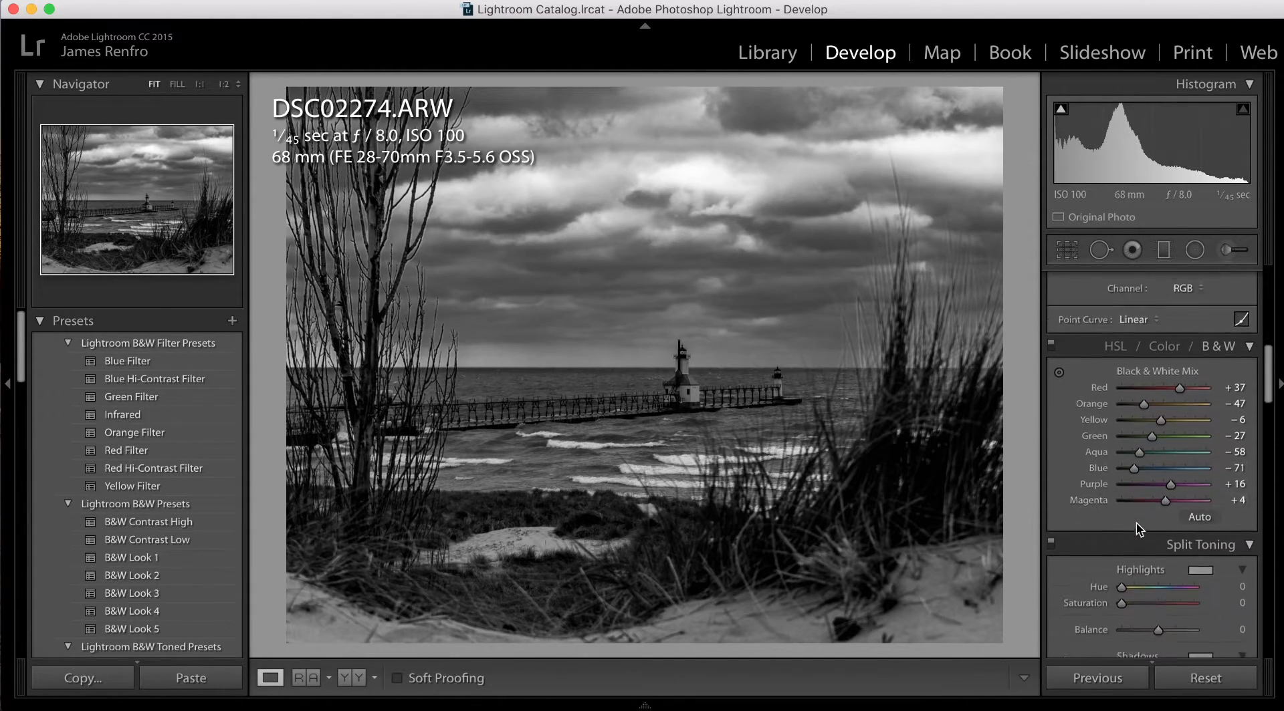
pyautogui.scroll(-2, 1137, 523)
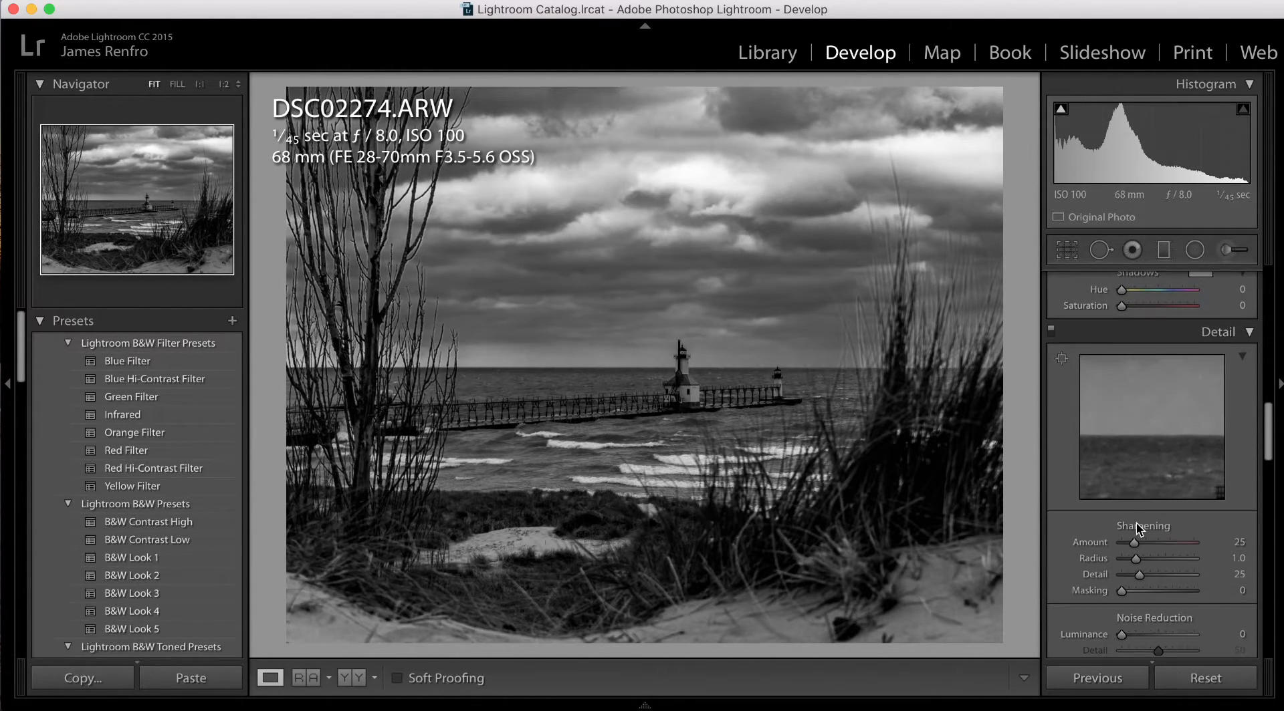
pyautogui.moveTo(1133, 542); pyautogui.dragTo(1164, 548)
pyautogui.moveTo(1122, 590); pyautogui.dragTo(1166, 587)
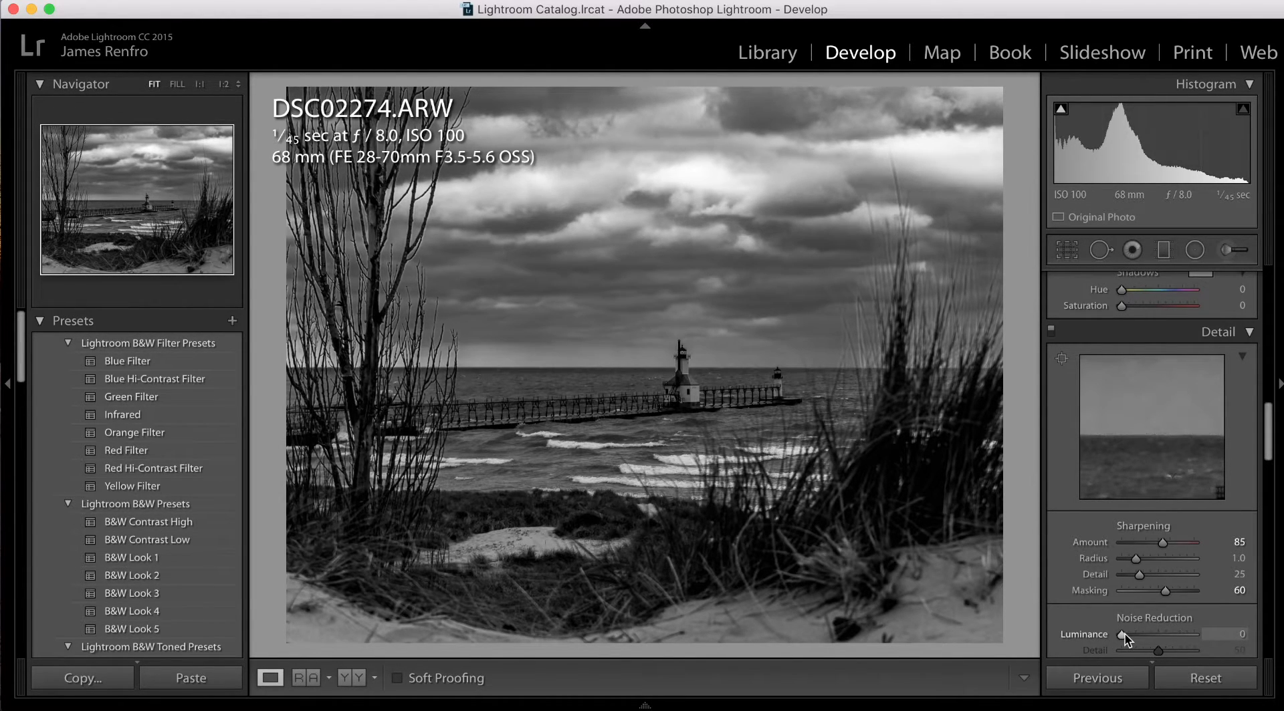
pyautogui.moveTo(1127, 636); pyautogui.dragTo(1133, 632)
# Step: Try chromatic aberration removal in the lens corrections, checking its effect on the lighthouse and grass at 1:1
pyautogui.scroll(-5, 1088, 619)
pyautogui.scroll(-1, 1088, 619)
pyautogui.scroll(-10, 1088, 619)
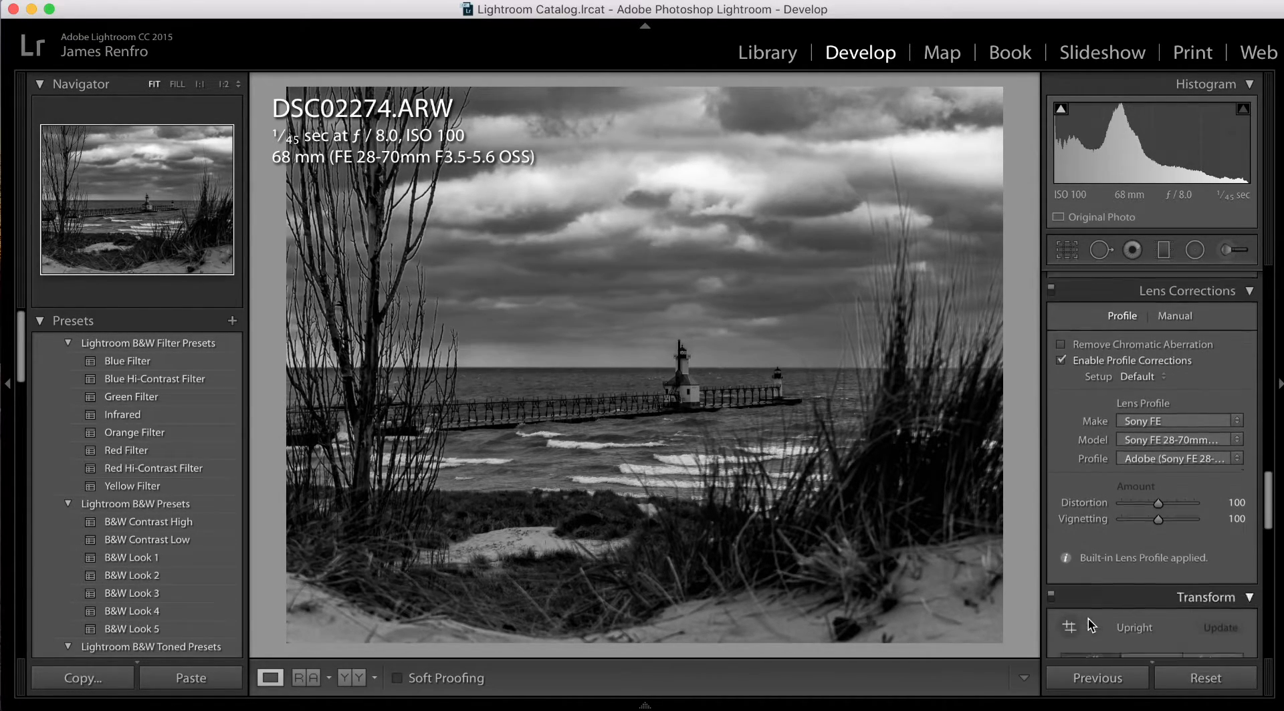
pyautogui.scroll(10, 1088, 619)
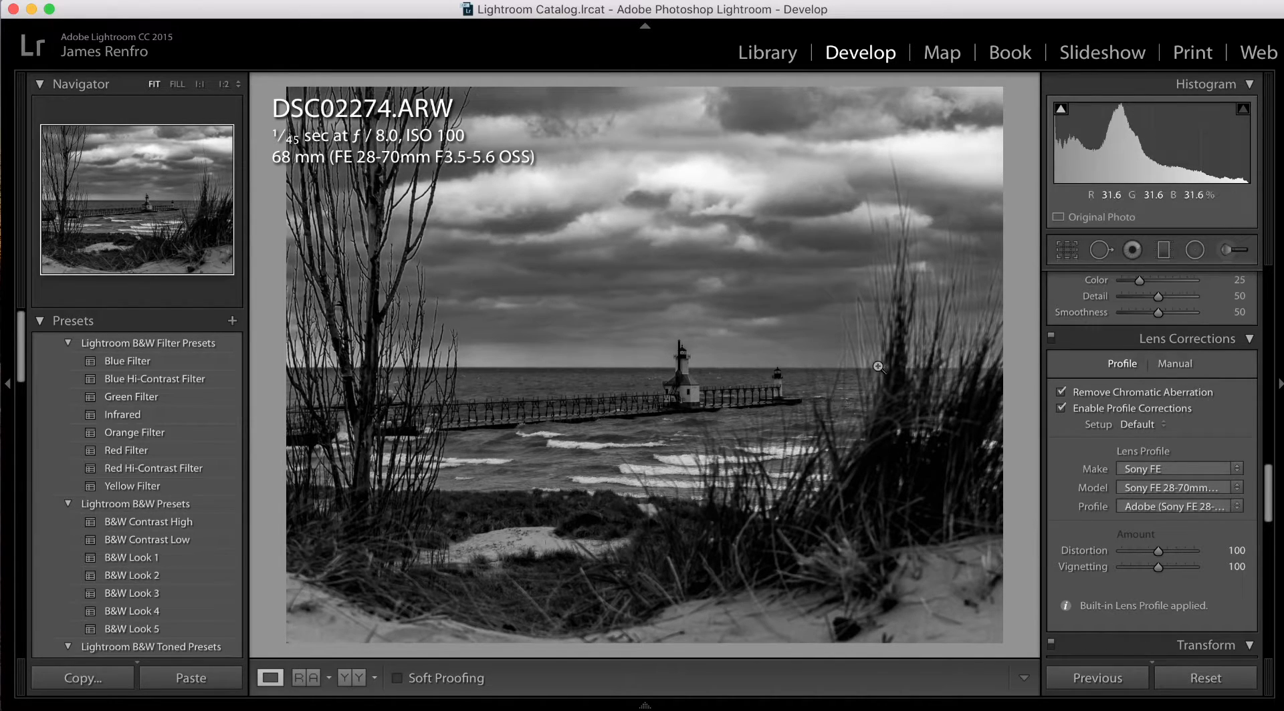
pyautogui.click(1061, 393)
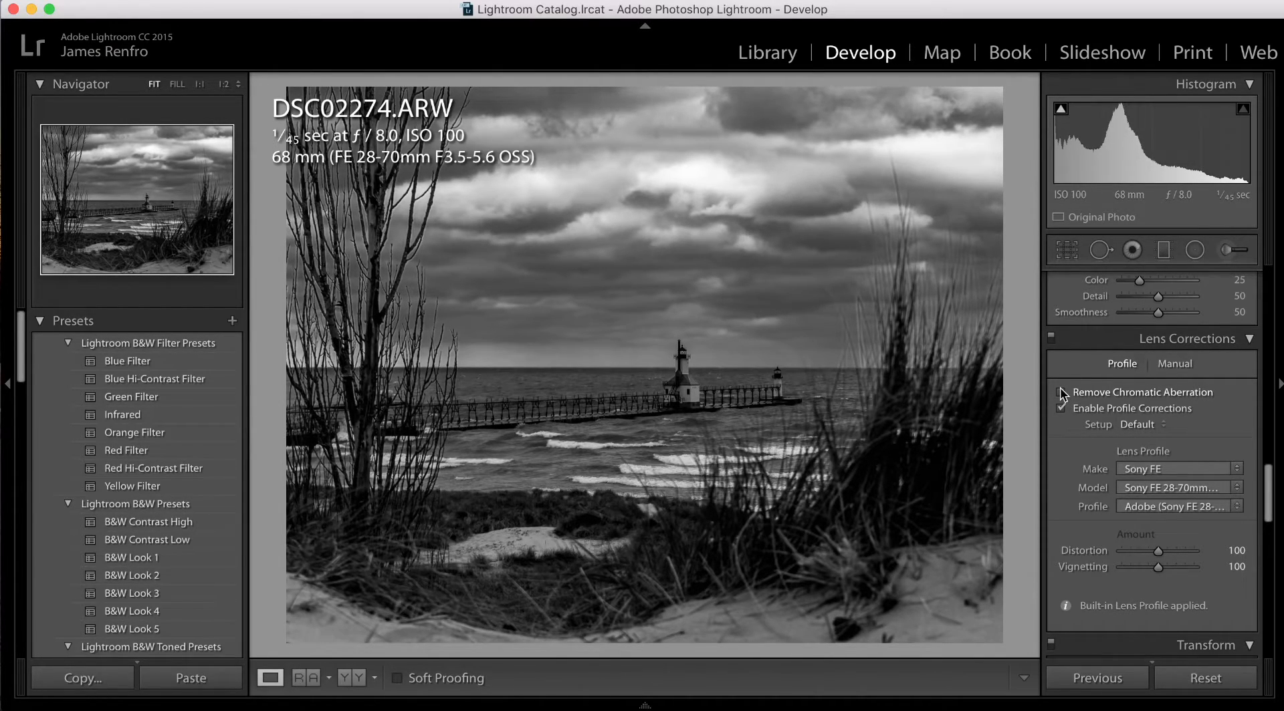
pyautogui.click(819, 359)
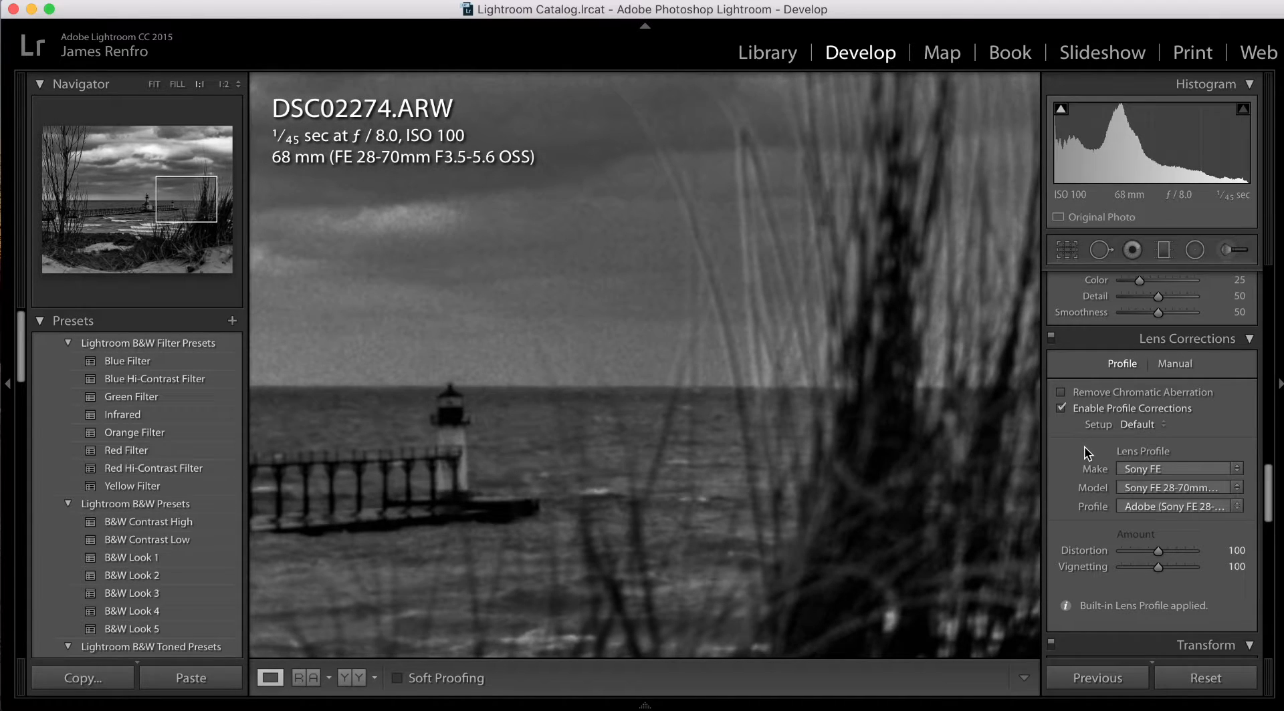
pyautogui.click(1059, 393)
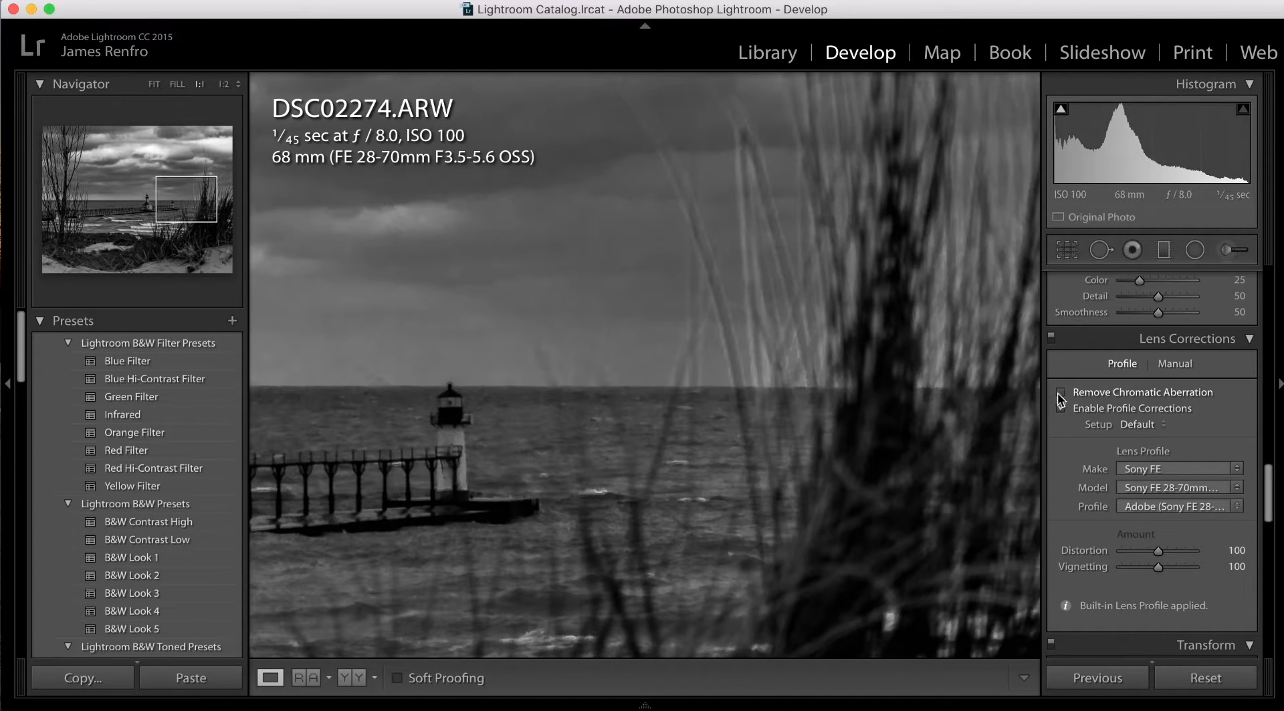
pyautogui.click(824, 618)
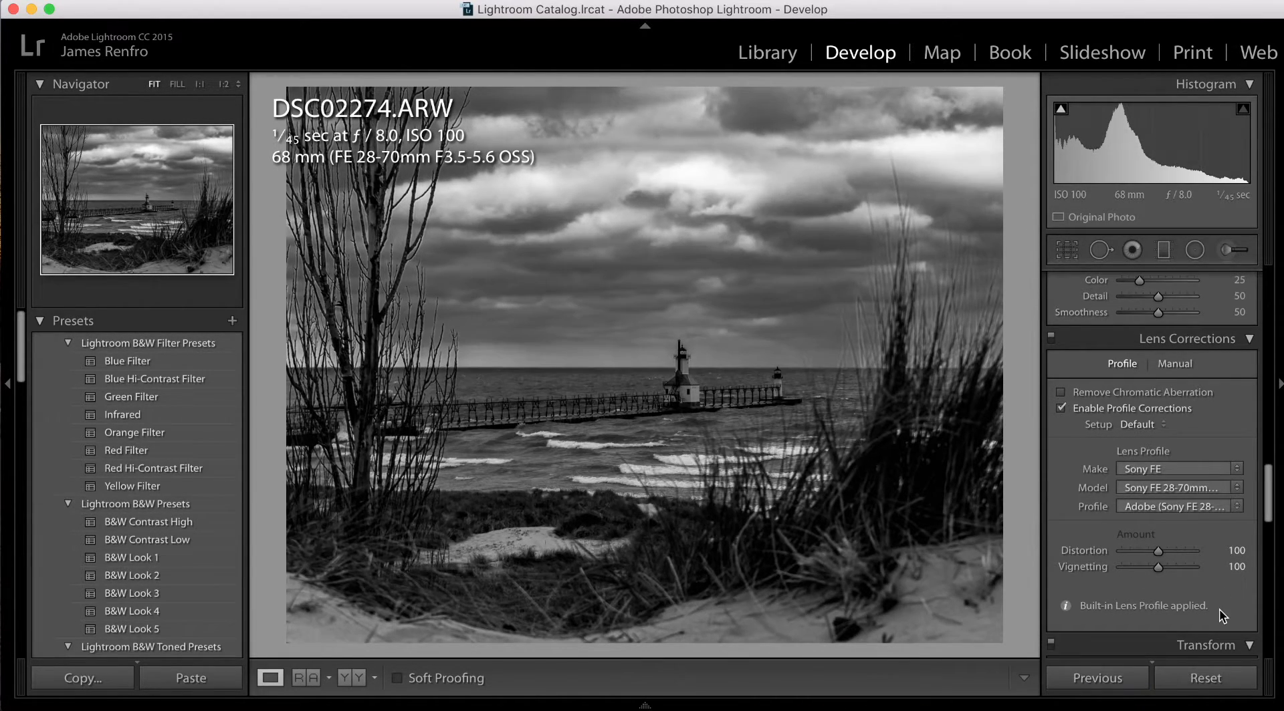
pyautogui.scroll(-10, 1143, 611)
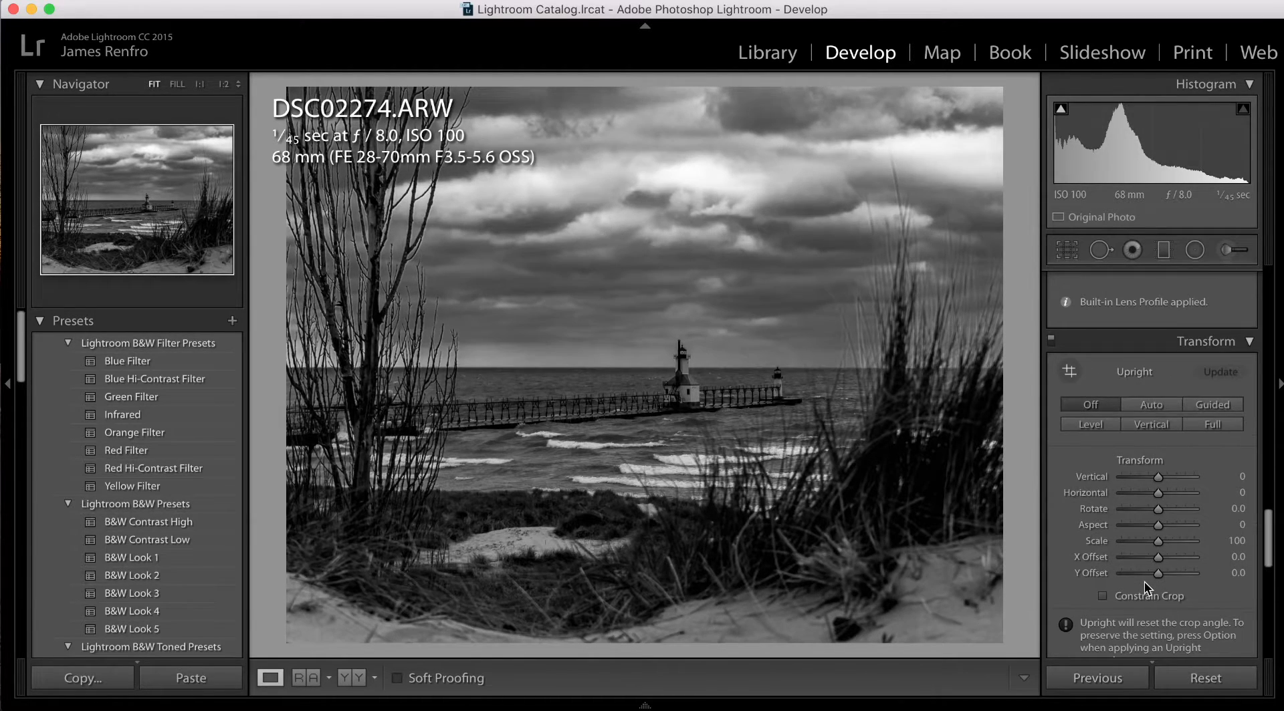
pyautogui.scroll(-5, 1144, 582)
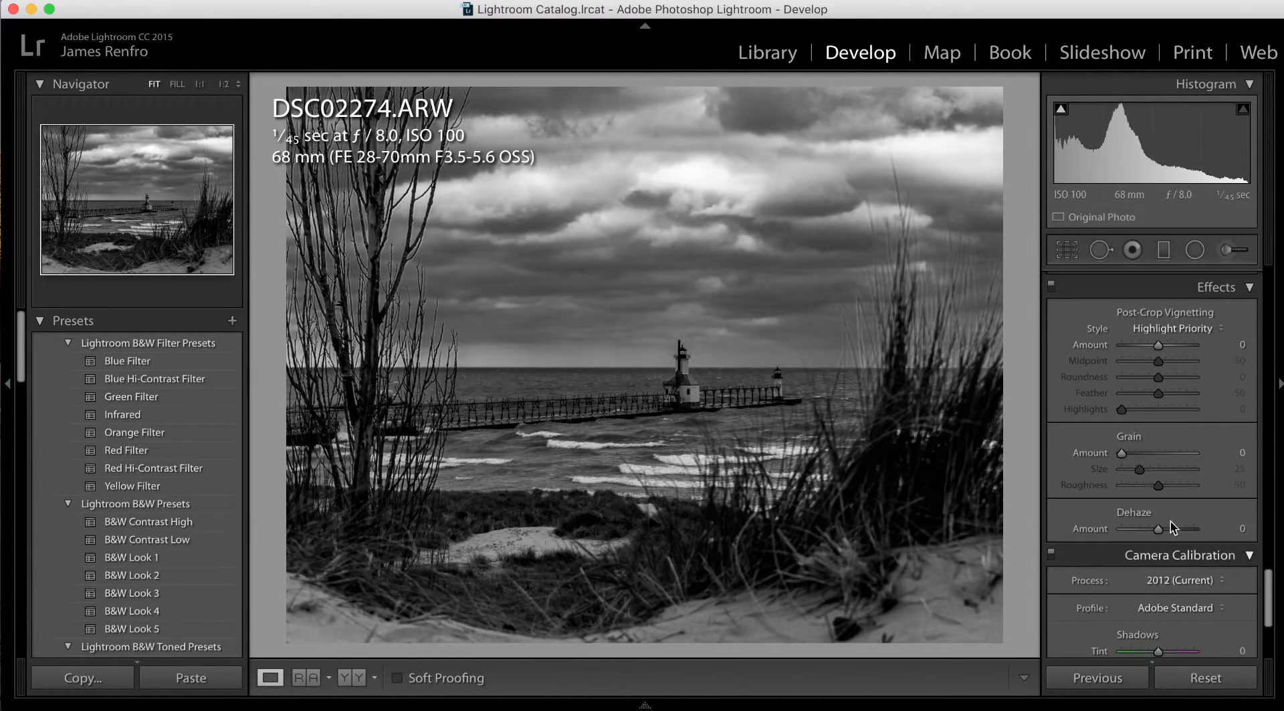
pyautogui.scroll(-6, 1208, 567)
pyautogui.scroll(7, 1207, 570)
pyautogui.scroll(15, 1207, 570)
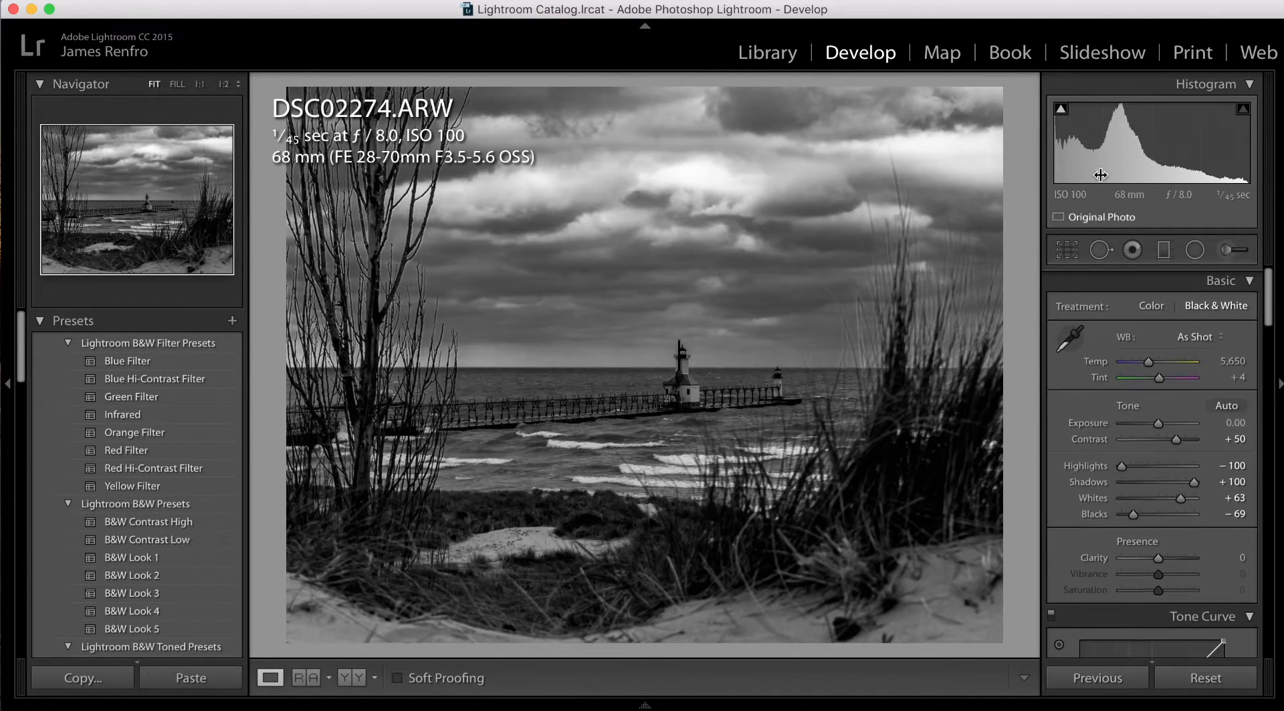
# Step: Add a graduated filter over the sky, level it down to the horizon, and set its exposure to -0.78
pyautogui.click(1163, 250)
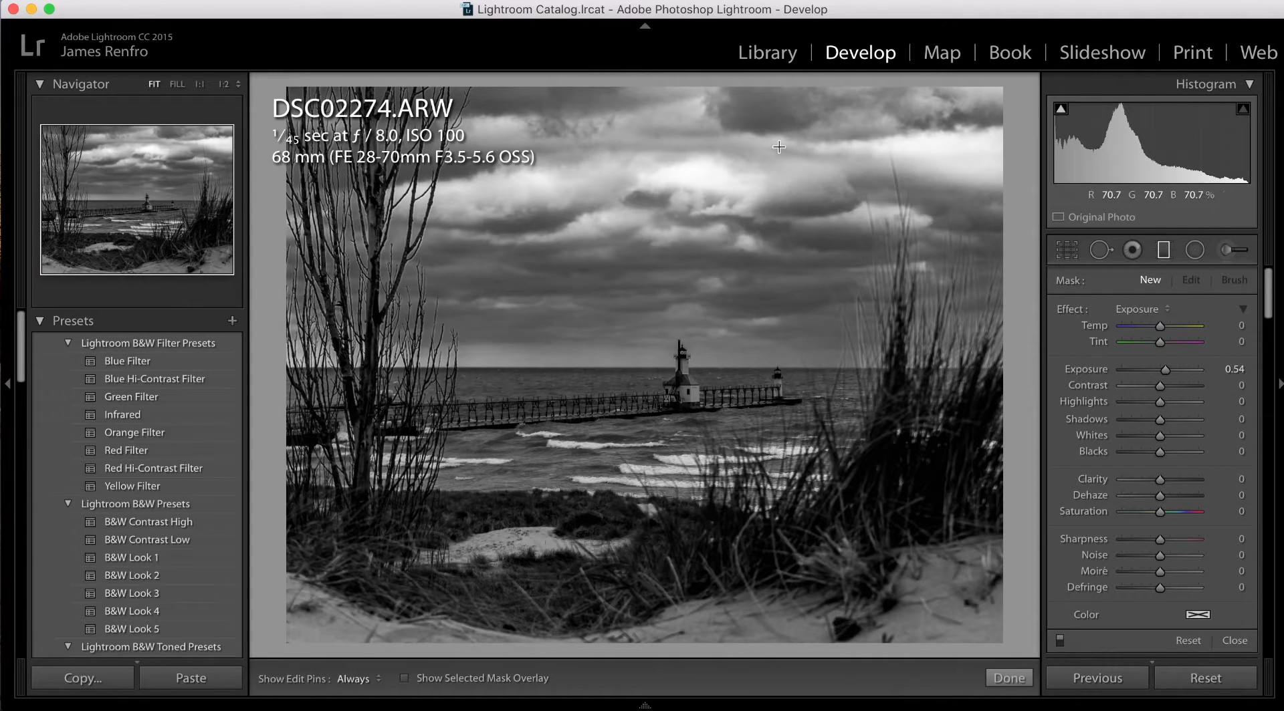
pyautogui.click(619, 109)
pyautogui.moveTo(619, 110); pyautogui.dragTo(658, 335)
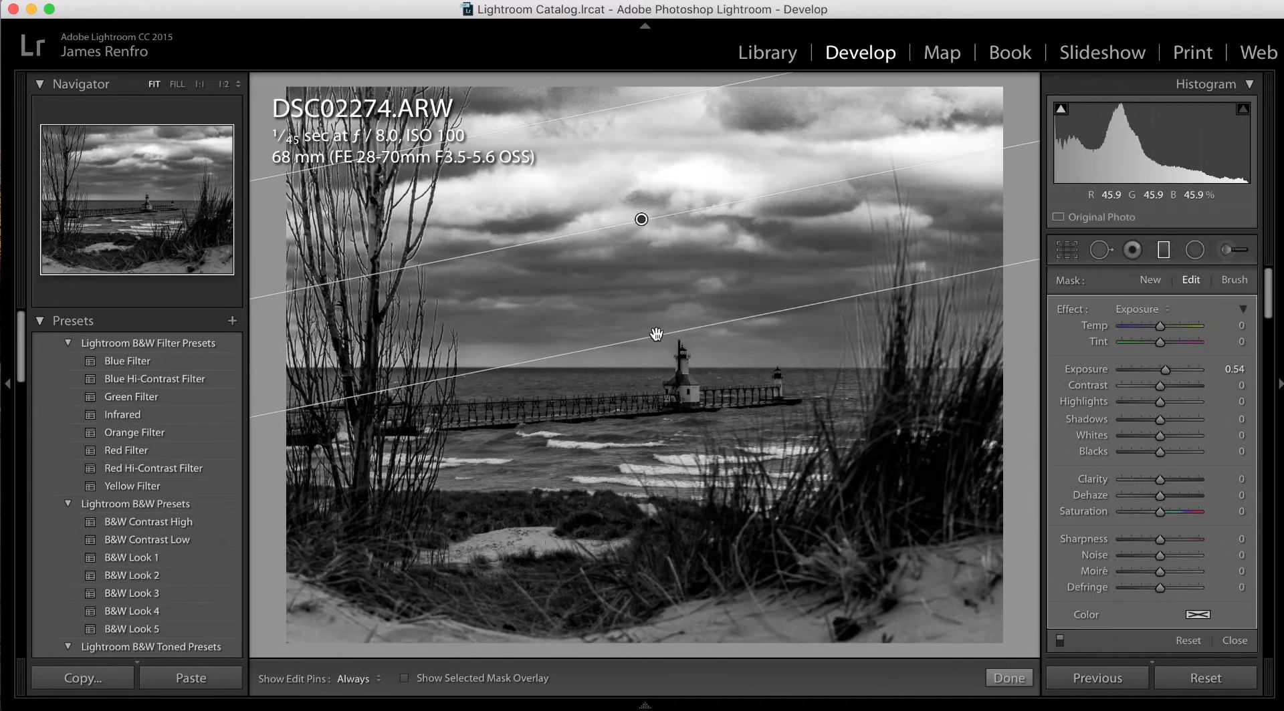
pyautogui.moveTo(811, 306); pyautogui.dragTo(753, 338)
pyautogui.moveTo(797, 198); pyautogui.dragTo(800, 216)
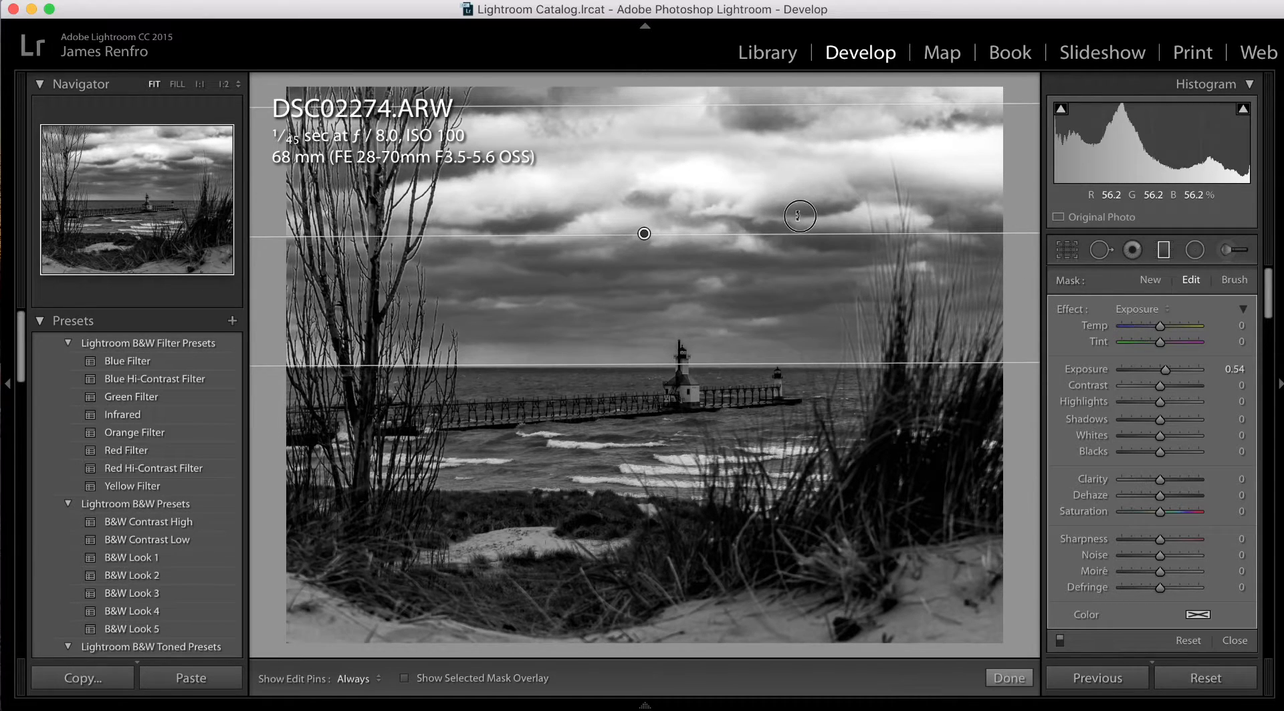
pyautogui.moveTo(1163, 370); pyautogui.dragTo(1151, 371)
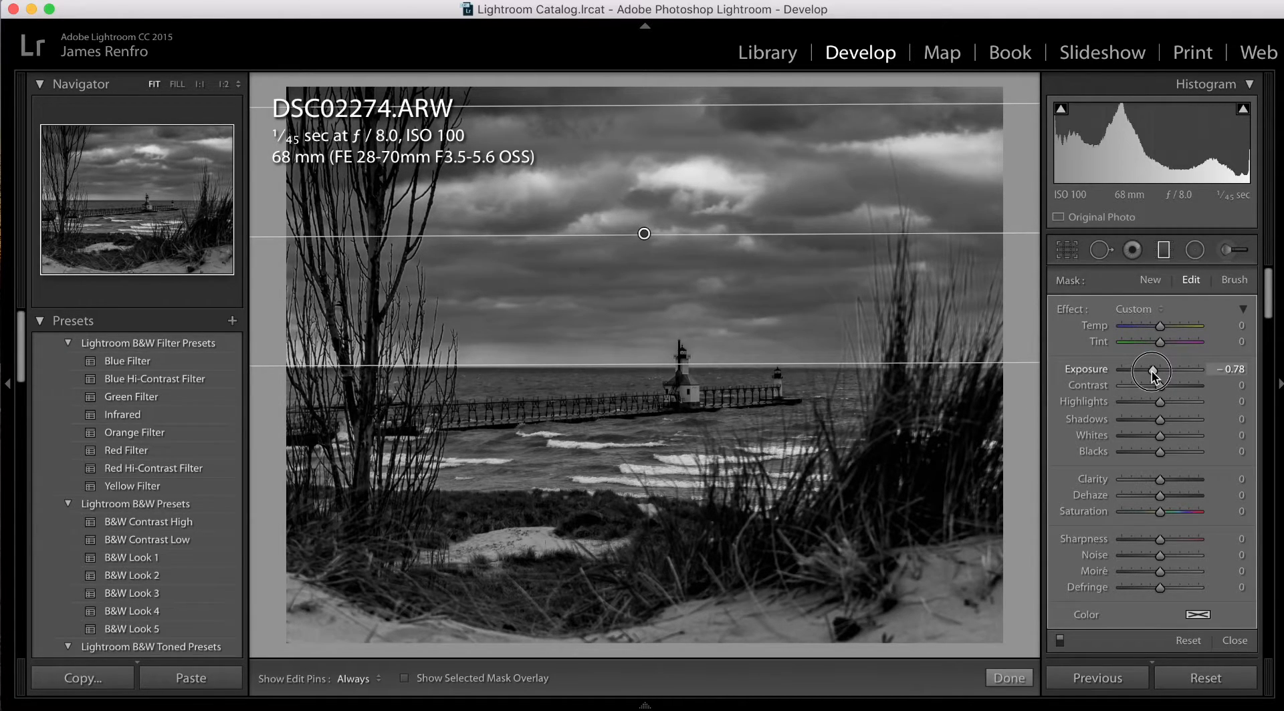
# Step: Finish the sky's graduated filter with exposure -0.73, whites -21, highlights -11 and clarity 100
pyautogui.moveTo(1151, 371); pyautogui.dragTo(1152, 370)
pyautogui.moveTo(1157, 436); pyautogui.dragTo(1146, 442)
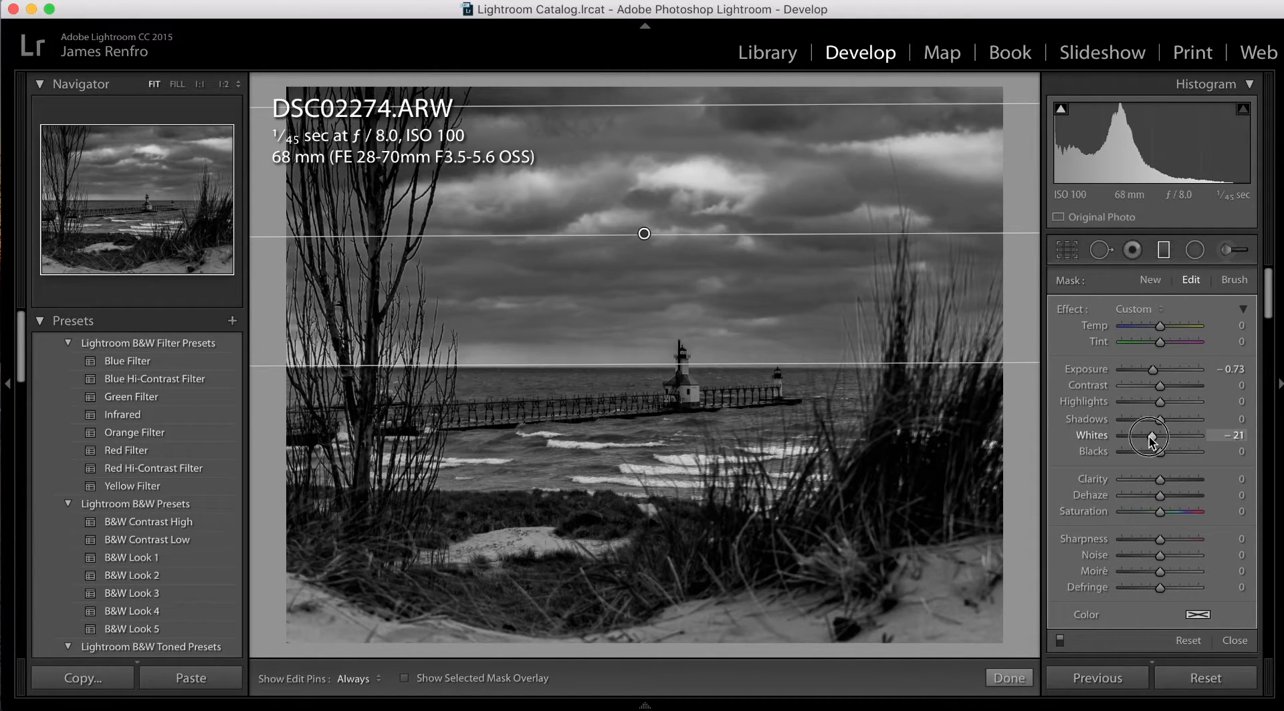
pyautogui.moveTo(1147, 404); pyautogui.dragTo(1158, 405)
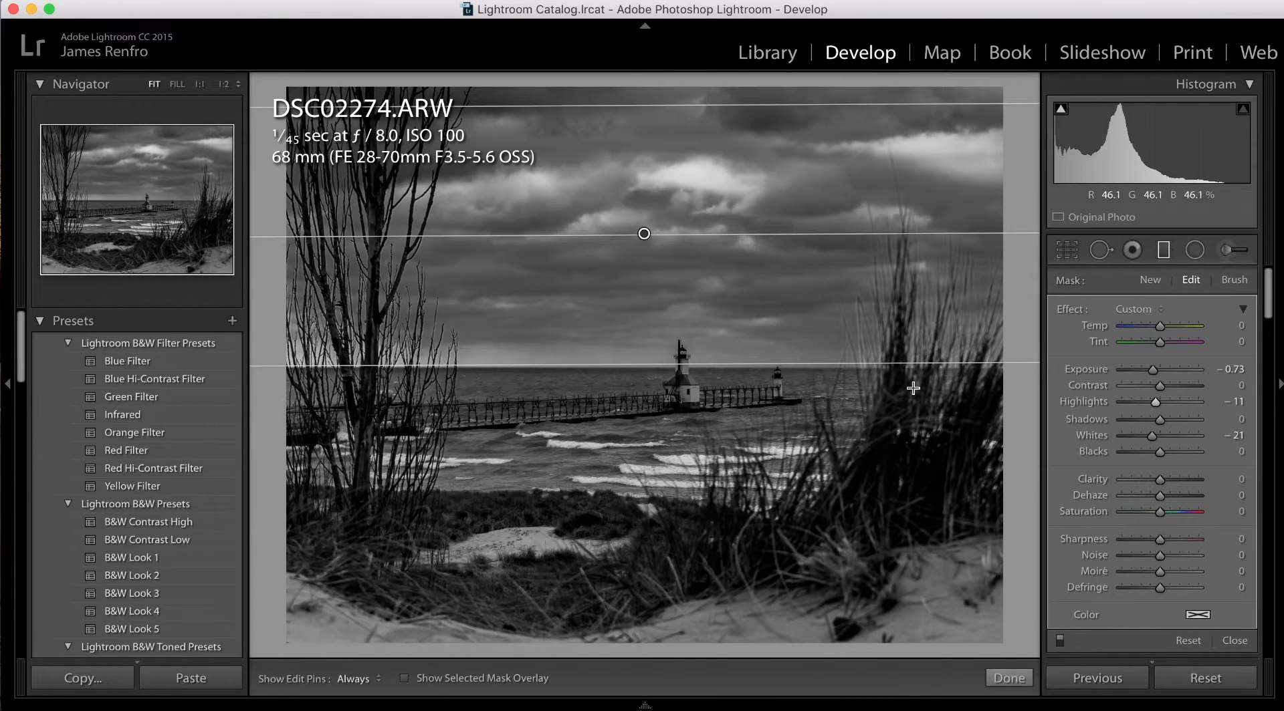
pyautogui.click(1167, 479)
pyautogui.moveTo(1178, 480); pyautogui.dragTo(1184, 478)
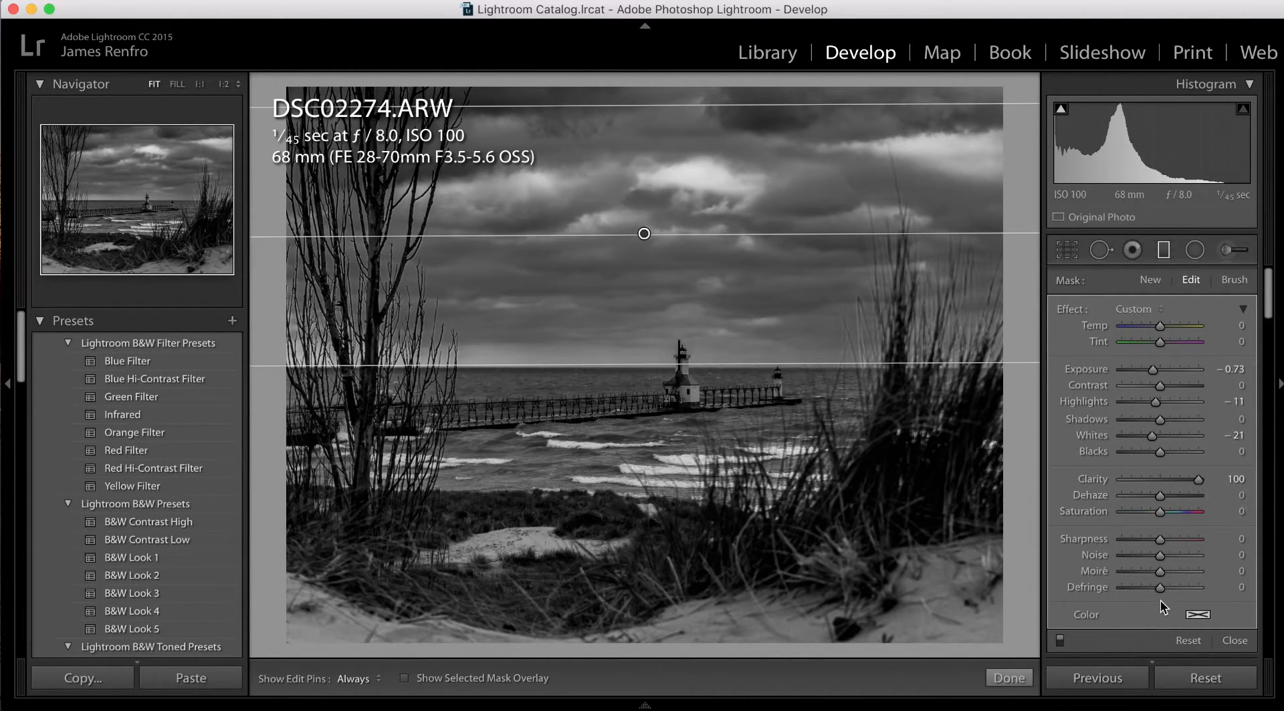
pyautogui.click(1004, 680)
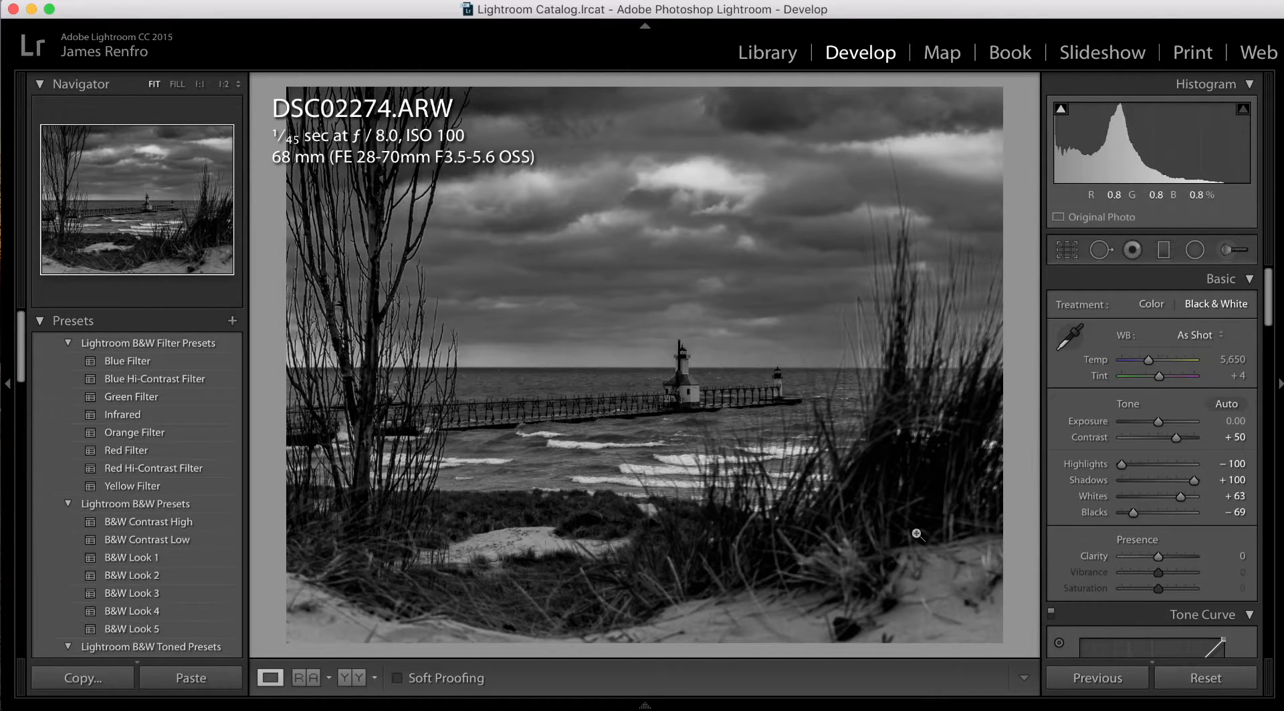
# Step: Add a second graduated filter over the foreground sand with exposure -0.25, and shift it slightly lower in the photo
pyautogui.click(1162, 250)
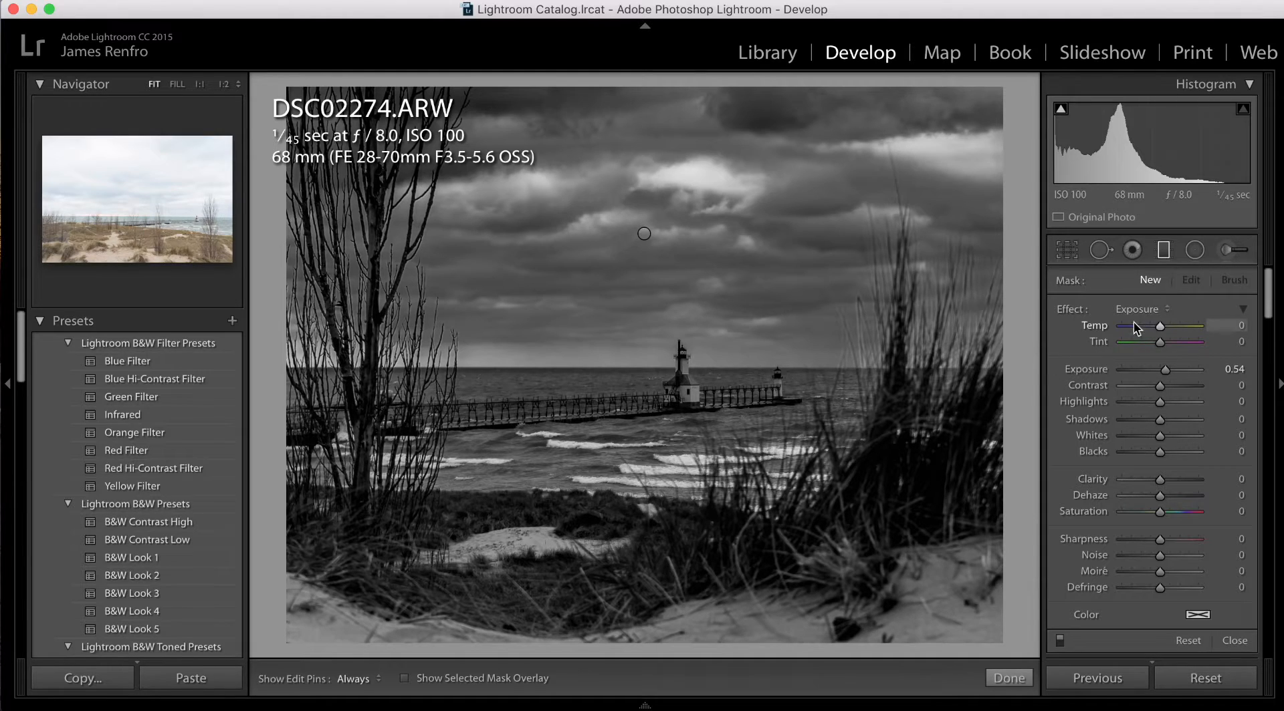
pyautogui.click(1135, 309)
pyautogui.click(1133, 308)
pyautogui.moveTo(632, 639); pyautogui.dragTo(634, 494)
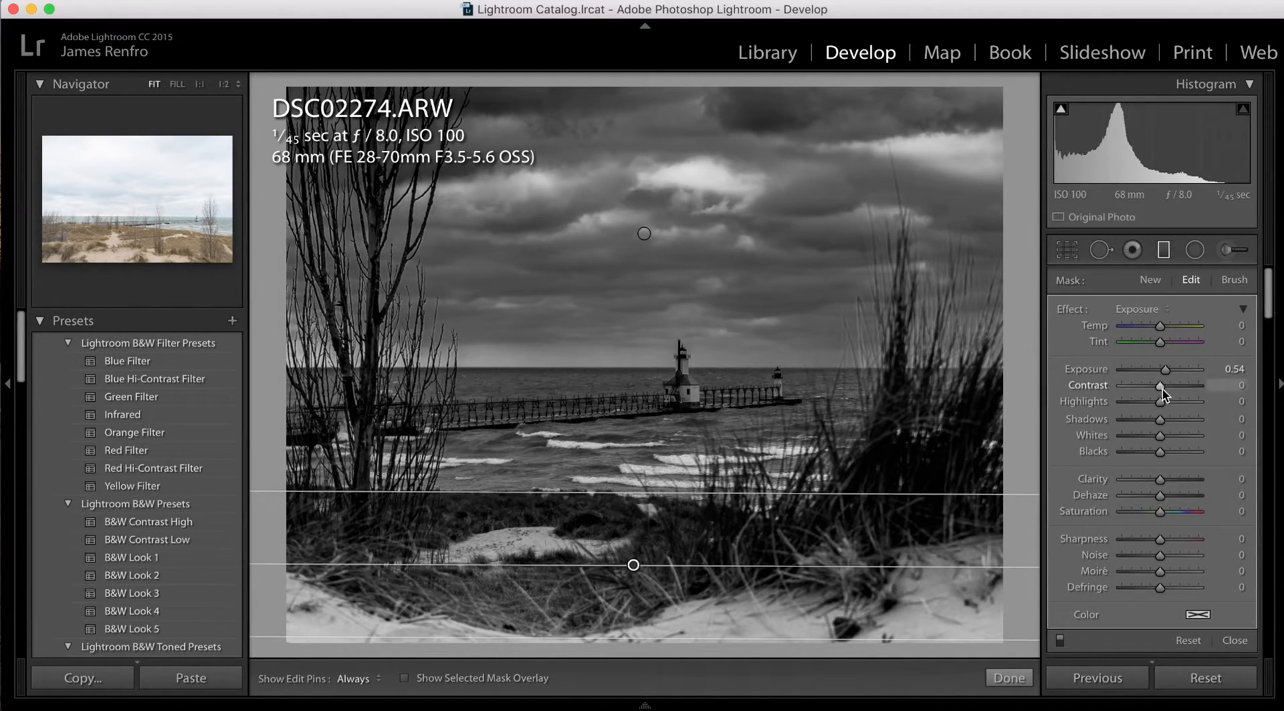
pyautogui.moveTo(1161, 373); pyautogui.dragTo(1153, 370)
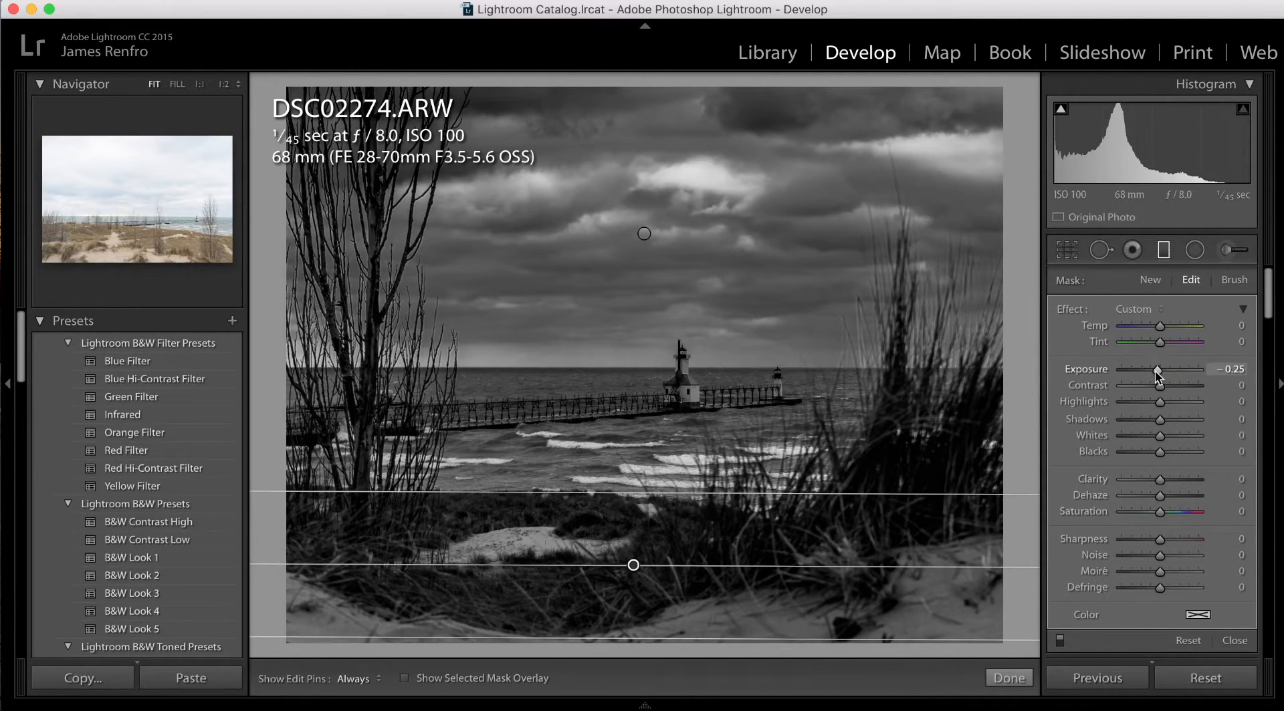
pyautogui.moveTo(633, 564); pyautogui.dragTo(632, 579)
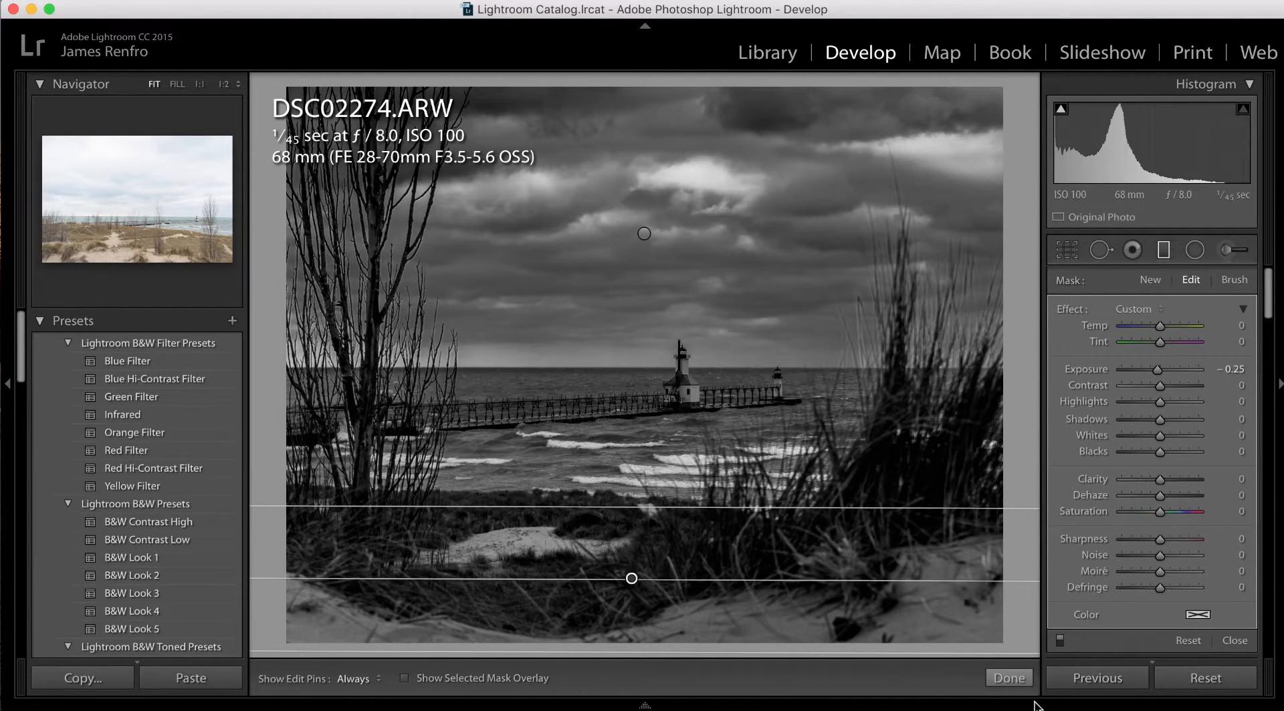
pyautogui.click(1011, 678)
# Step: Add a radial filter with exposure 0.54 around the lighthouse, toggle its mask inversion, set feather to 100, and centre it on the tower
pyautogui.hotkey('shift', 'm')
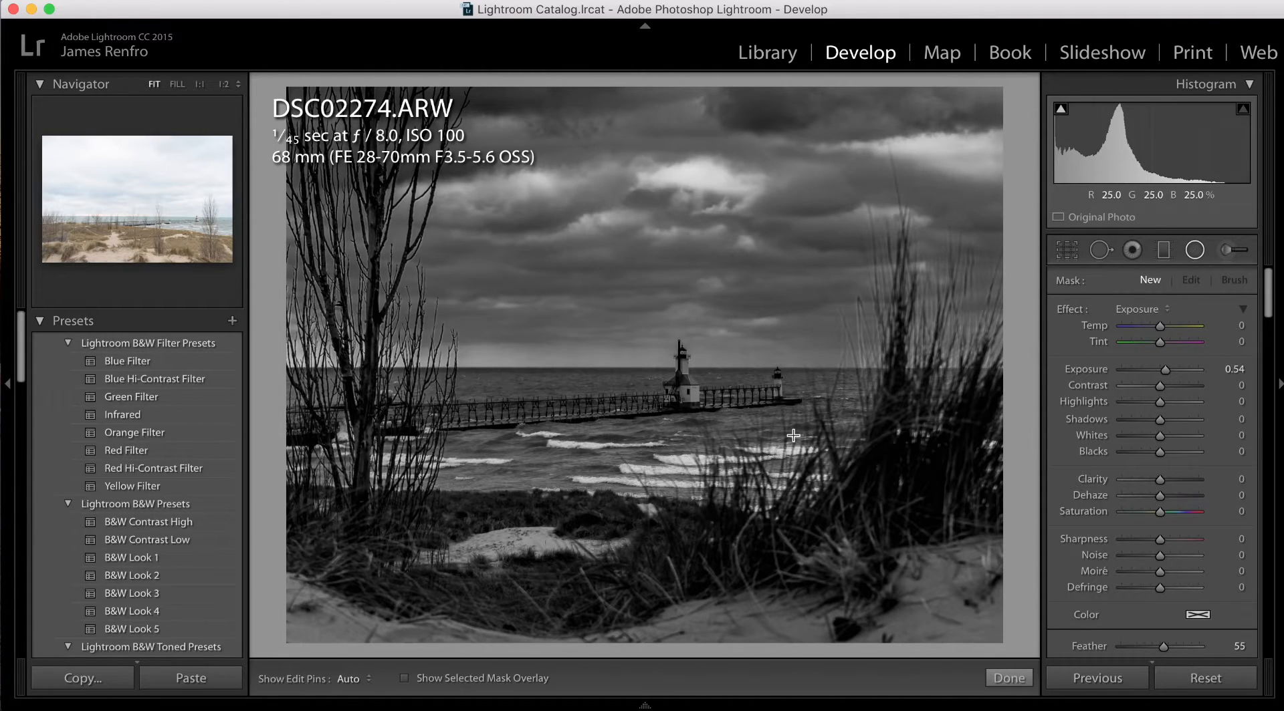
pyautogui.moveTo(654, 367); pyautogui.dragTo(760, 426)
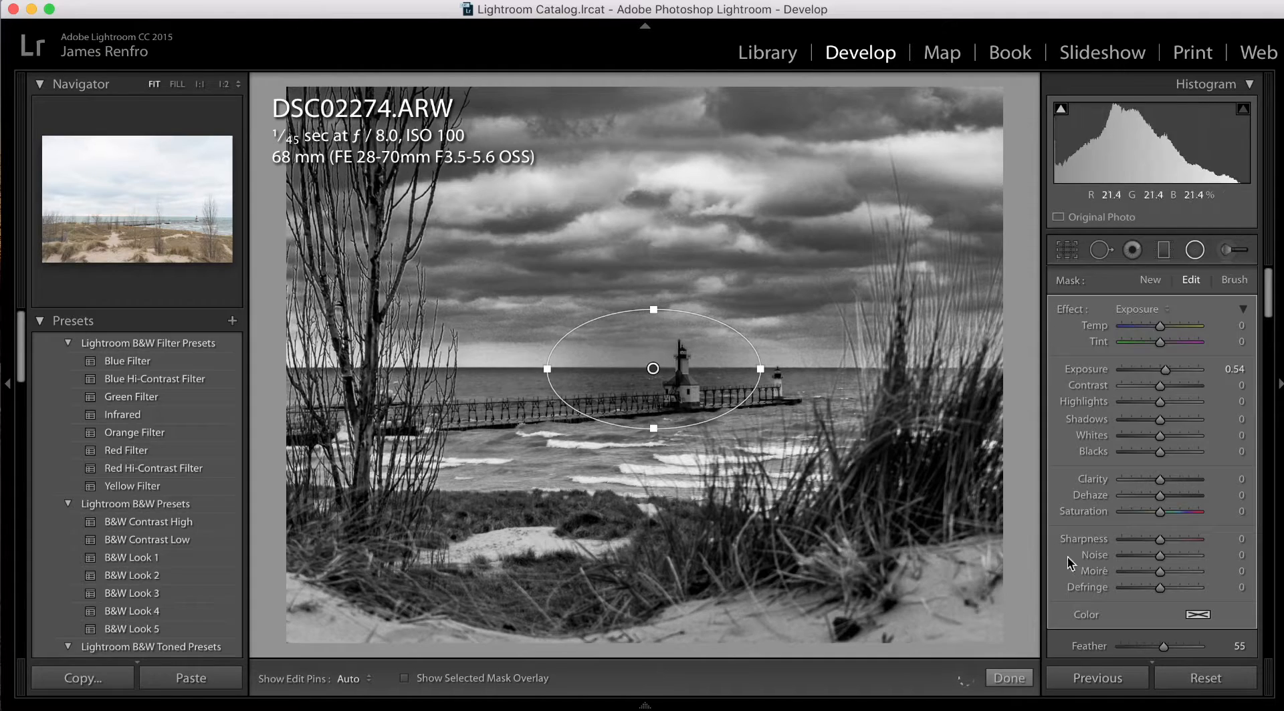
pyautogui.scroll(-5, 1078, 573)
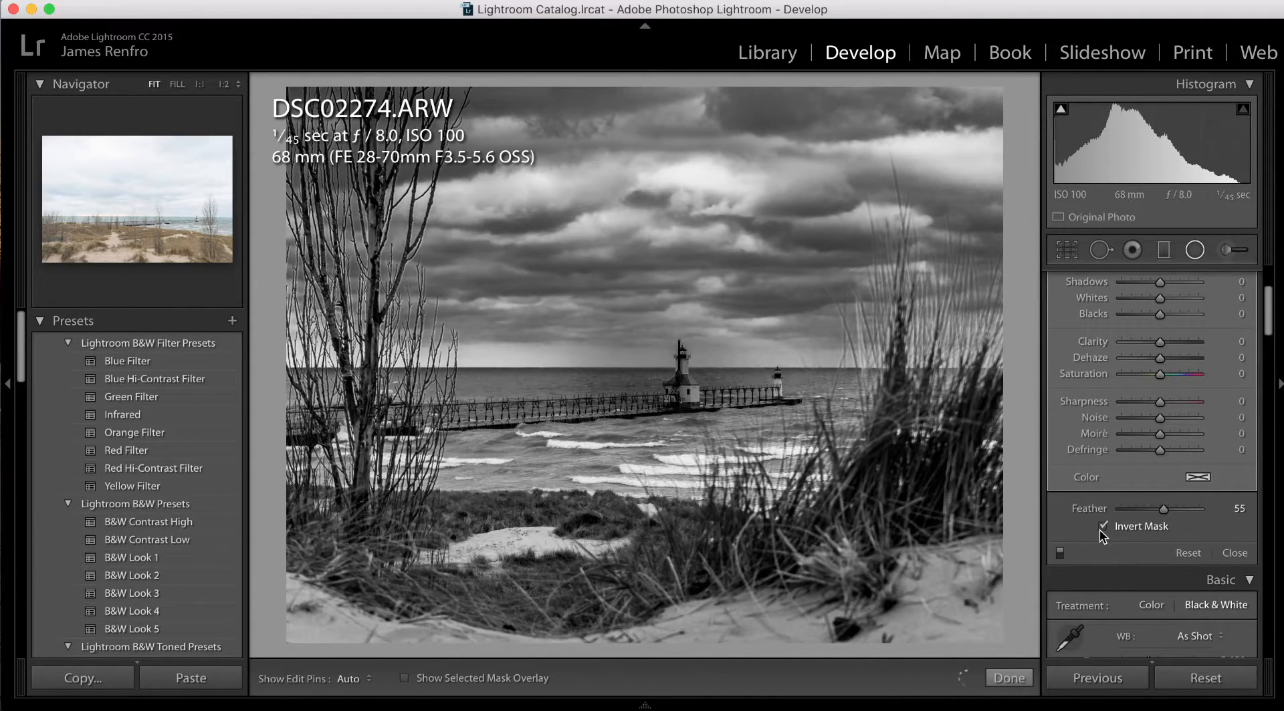
pyautogui.click(1102, 526)
pyautogui.moveTo(659, 373); pyautogui.dragTo(677, 386)
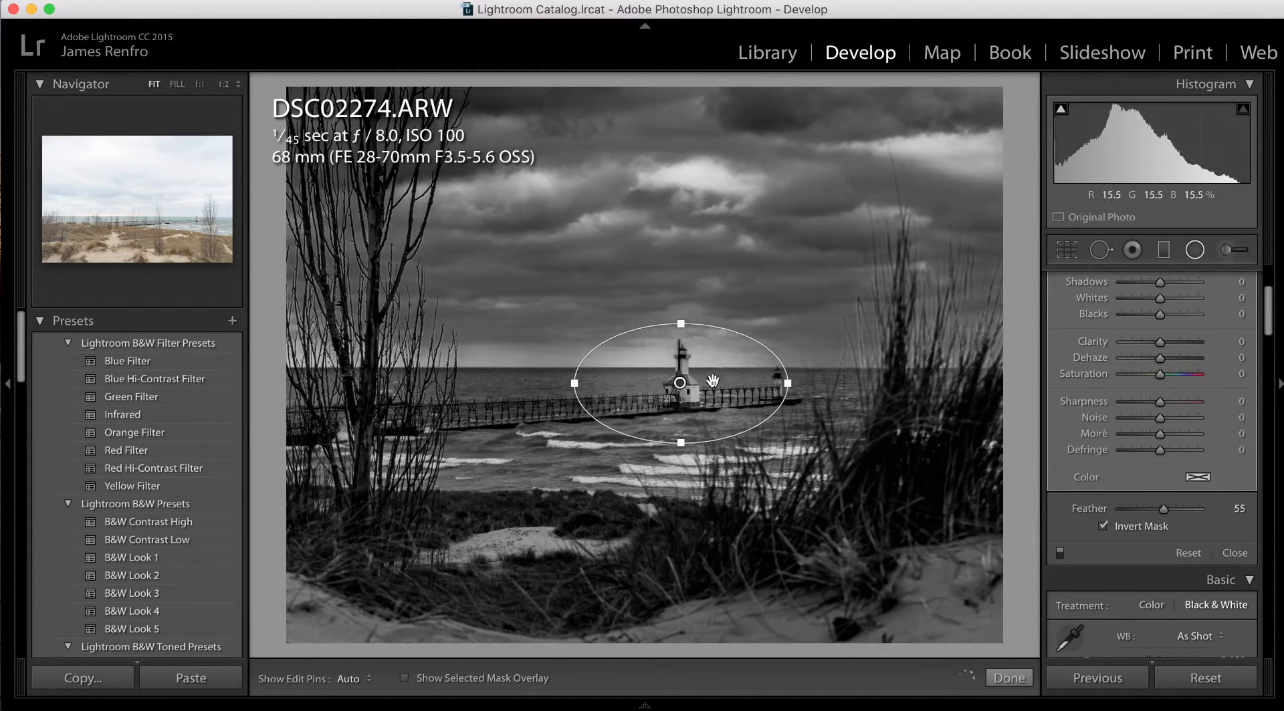
pyautogui.moveTo(1164, 509); pyautogui.dragTo(1250, 509)
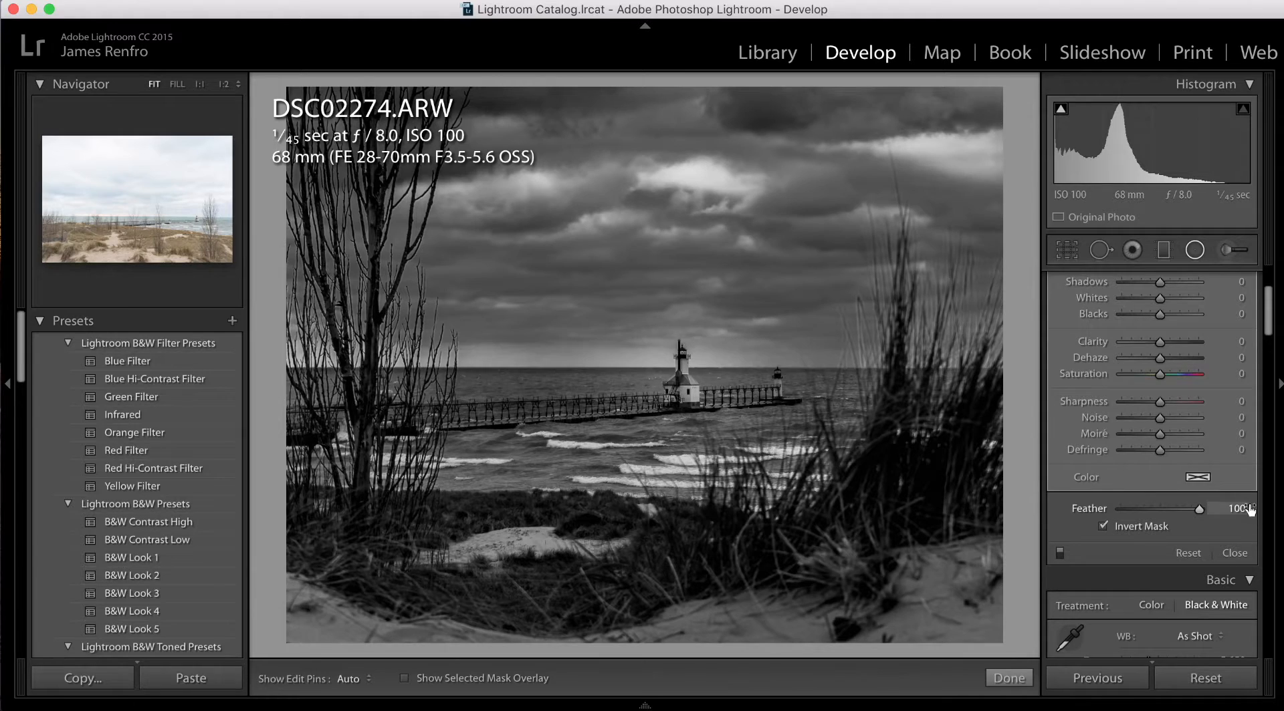
pyautogui.moveTo(683, 391); pyautogui.dragTo(681, 389)
pyautogui.moveTo(577, 383)
pyautogui.mouseDown()
pyautogui.moveTo(608, 383)
pyautogui.moveTo(578, 383)
pyautogui.mouseUp()
pyautogui.moveTo(677, 396); pyautogui.dragTo(674, 401)
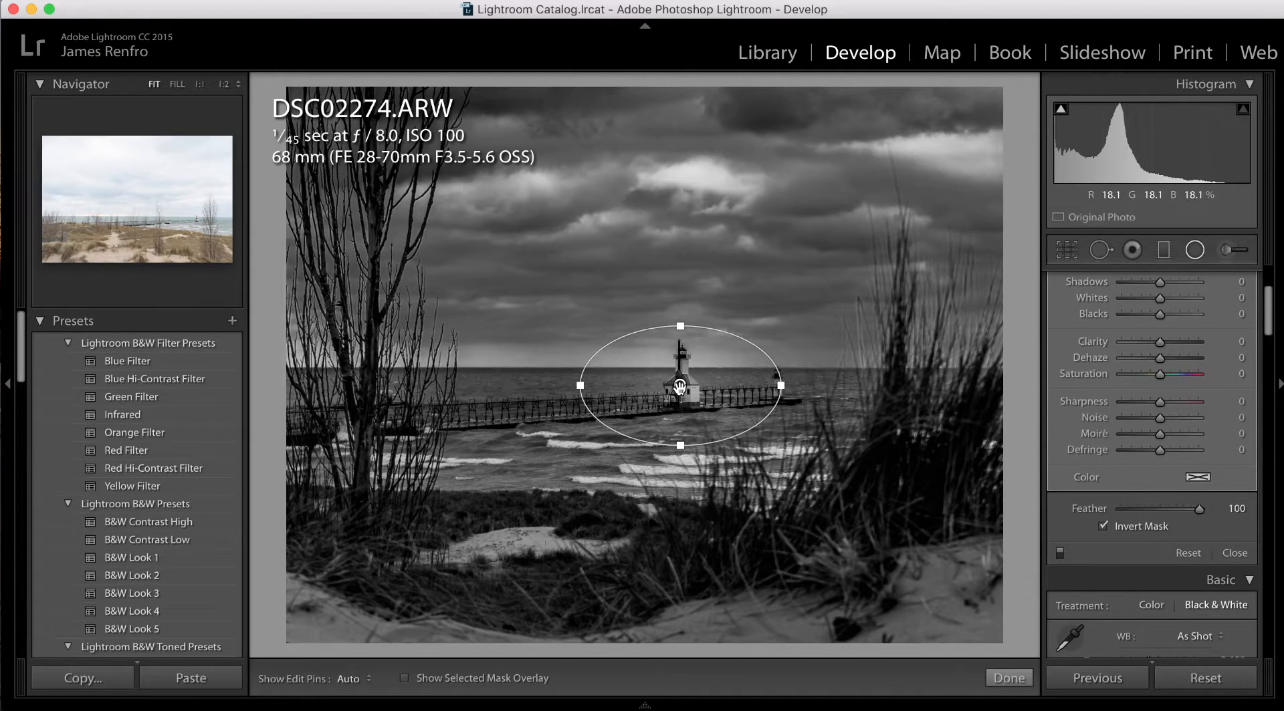
# Step: Duplicate the lighthouse radial filter, move the copy onto the bright sand patch, and widen it to cover the patch
pyautogui.rightClick(679, 387)
pyautogui.click(702, 393)
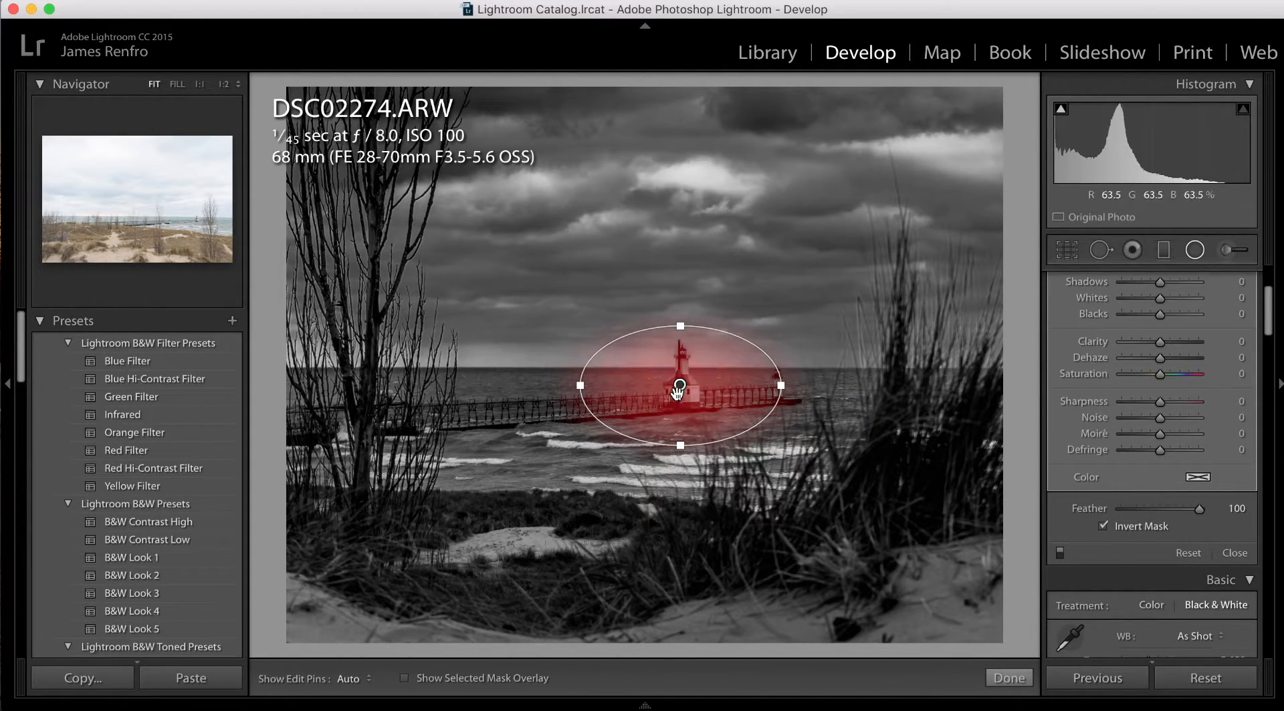
pyautogui.moveTo(679, 391); pyautogui.dragTo(509, 555)
pyautogui.moveTo(609, 554); pyautogui.dragTo(645, 554)
pyautogui.moveTo(509, 554); pyautogui.dragTo(520, 553)
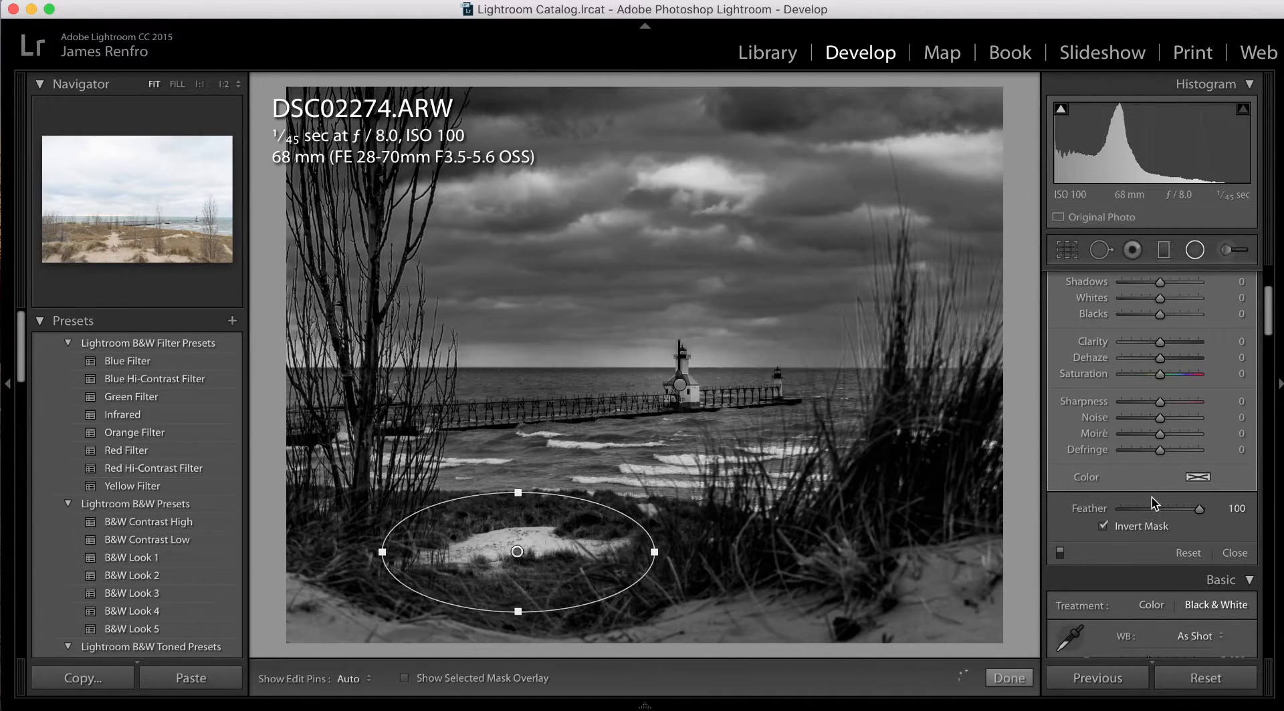
# Step: Duplicate the sand patch's radial filter, move the copy onto the pier beside the lighthouse, and flatten its ellipse
pyautogui.rightClick(514, 556)
pyautogui.click(542, 567)
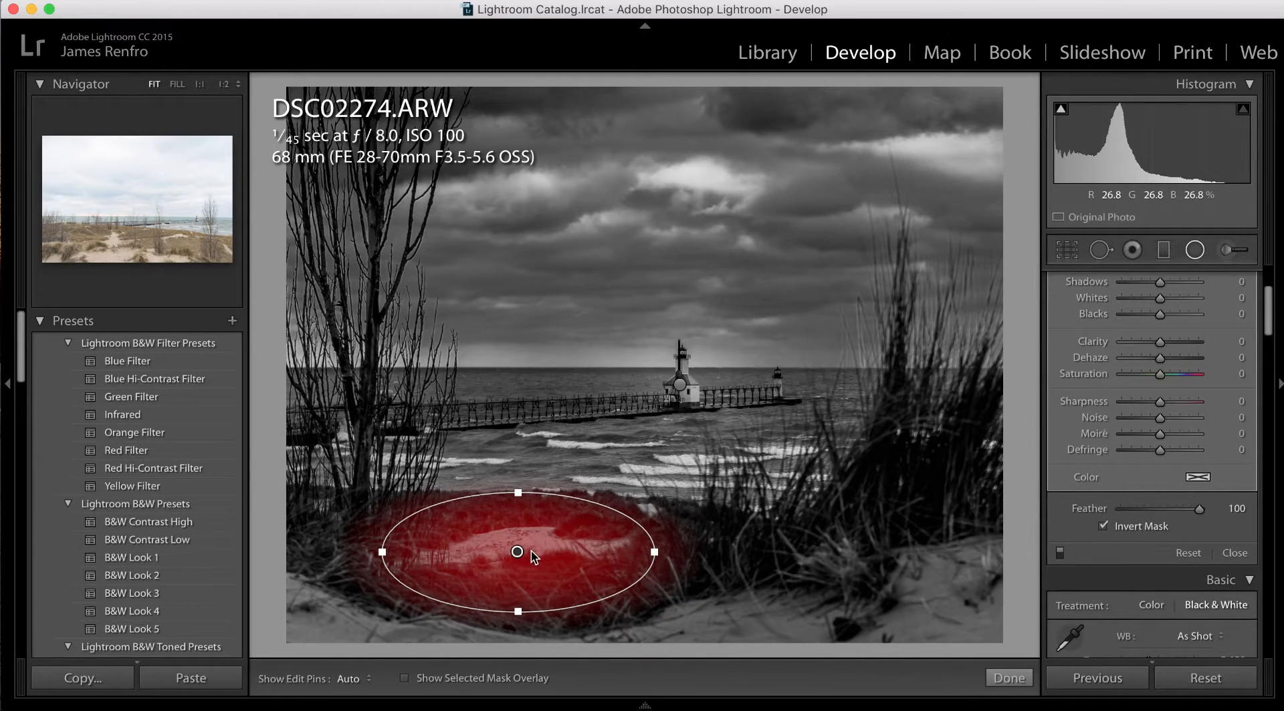
pyautogui.moveTo(516, 552); pyautogui.dragTo(552, 407)
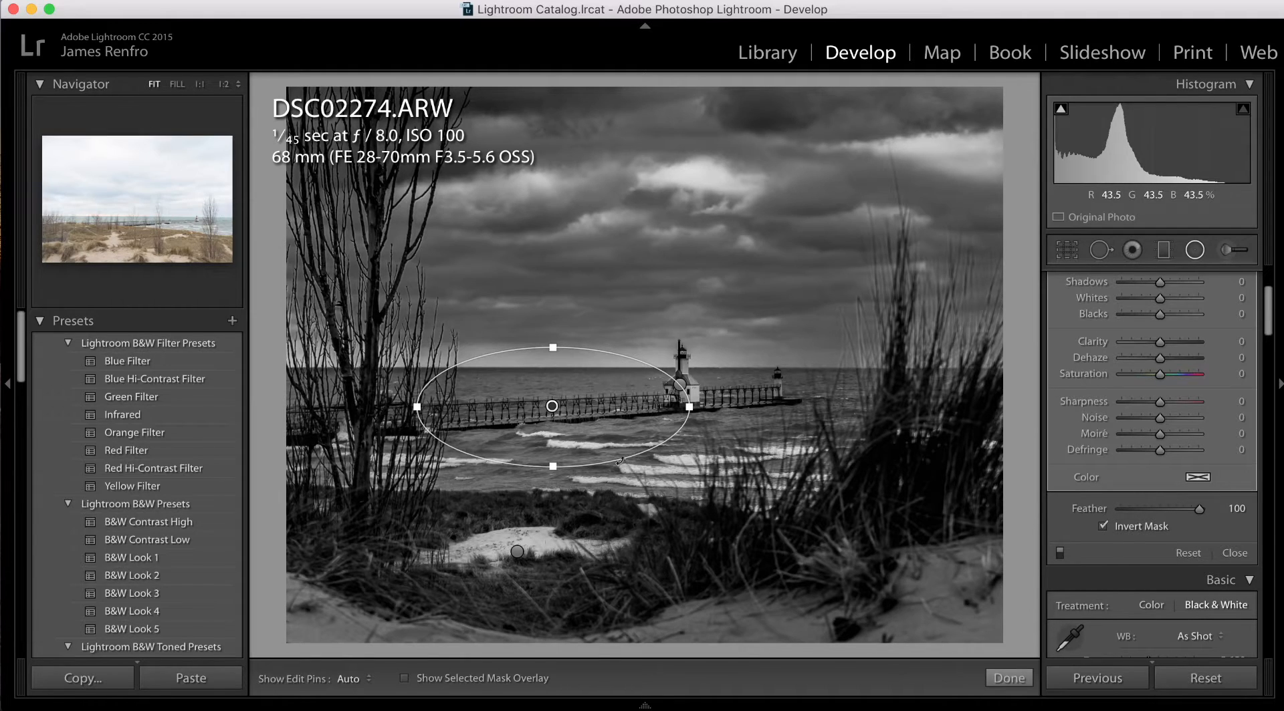
pyautogui.moveTo(553, 466); pyautogui.dragTo(553, 449)
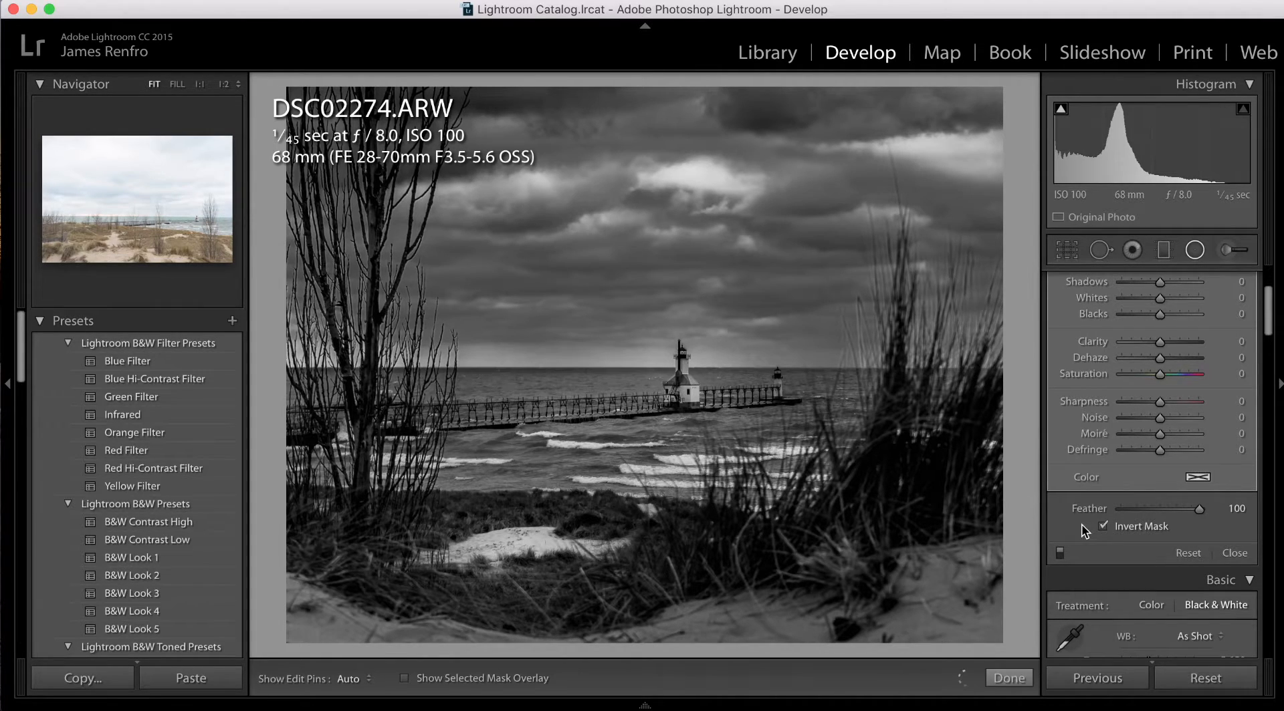
# Step: Compare the photo with the radial filters switched off and on
pyautogui.click(1060, 553)
pyautogui.click(1060, 554)
pyautogui.click(1061, 553)
pyautogui.click(1060, 553)
pyautogui.click(1060, 553)
# Step: Paint an adjustment brush with exposure 0.54 over the foreground grass
pyautogui.click(1225, 251)
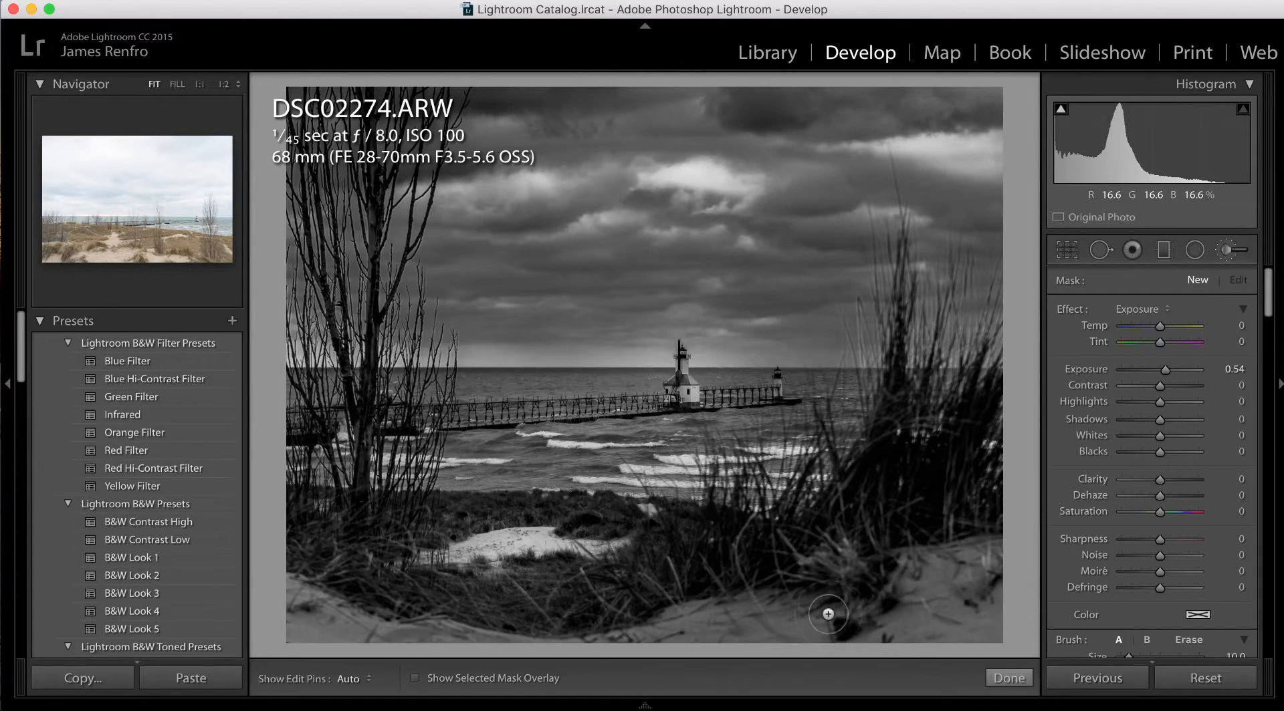
pyautogui.moveTo(764, 537)
pyautogui.mouseDown()
pyautogui.moveTo(827, 496)
pyautogui.moveTo(900, 401)
pyautogui.moveTo(898, 446)
pyautogui.moveTo(856, 522)
pyautogui.moveTo(906, 411)
pyautogui.moveTo(853, 515)
pyautogui.moveTo(794, 557)
pyautogui.moveTo(775, 554)
pyautogui.moveTo(841, 522)
pyautogui.moveTo(763, 547)
pyautogui.moveTo(922, 570)
pyautogui.moveTo(1006, 554)
pyautogui.moveTo(691, 562)
pyautogui.mouseUp()
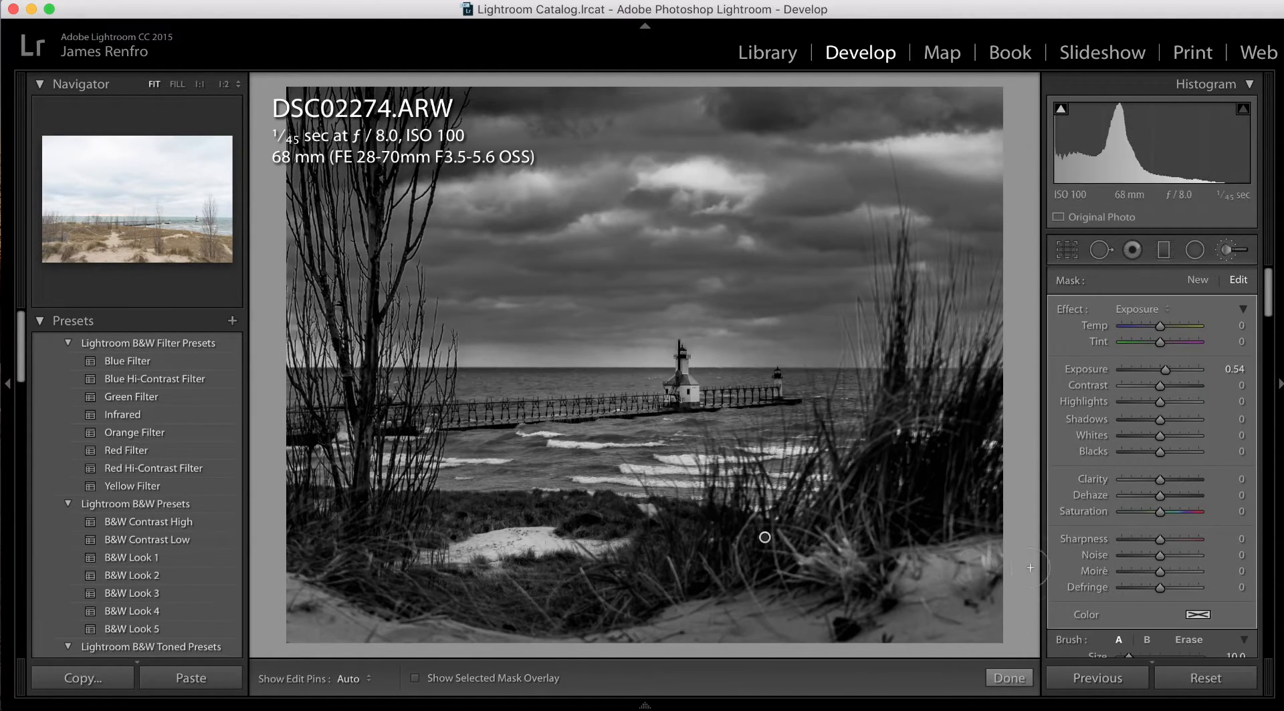
pyautogui.keyDown('alt'); pyautogui.click(990, 562); pyautogui.keyUp('alt')
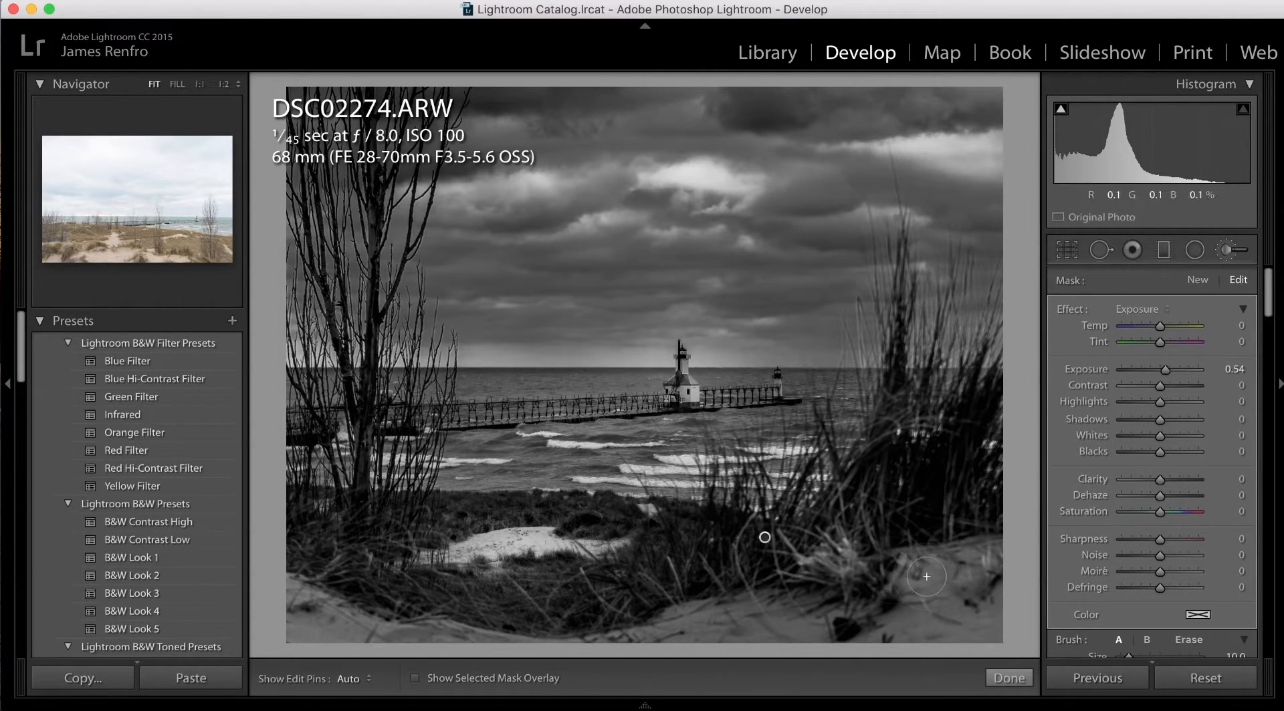
# Step: Inspect the brushed grass with the edit pins hidden and shown
pyautogui.press('h')
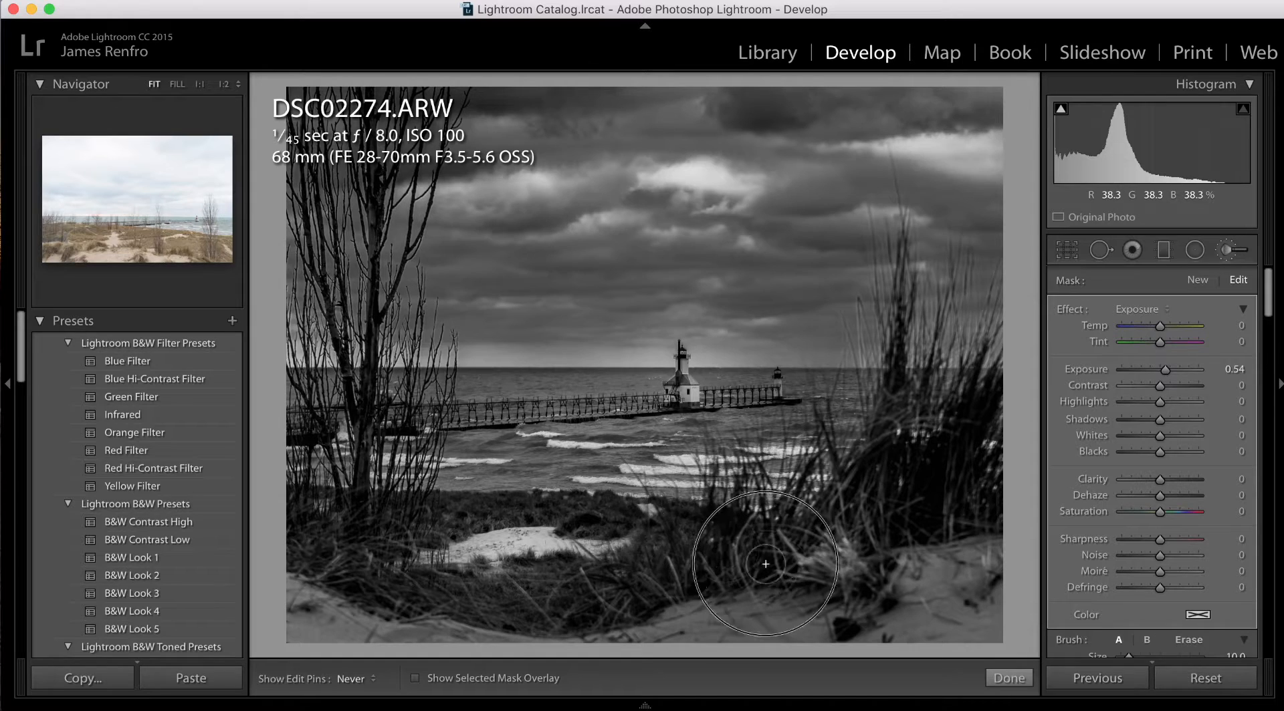
pyautogui.press('h')
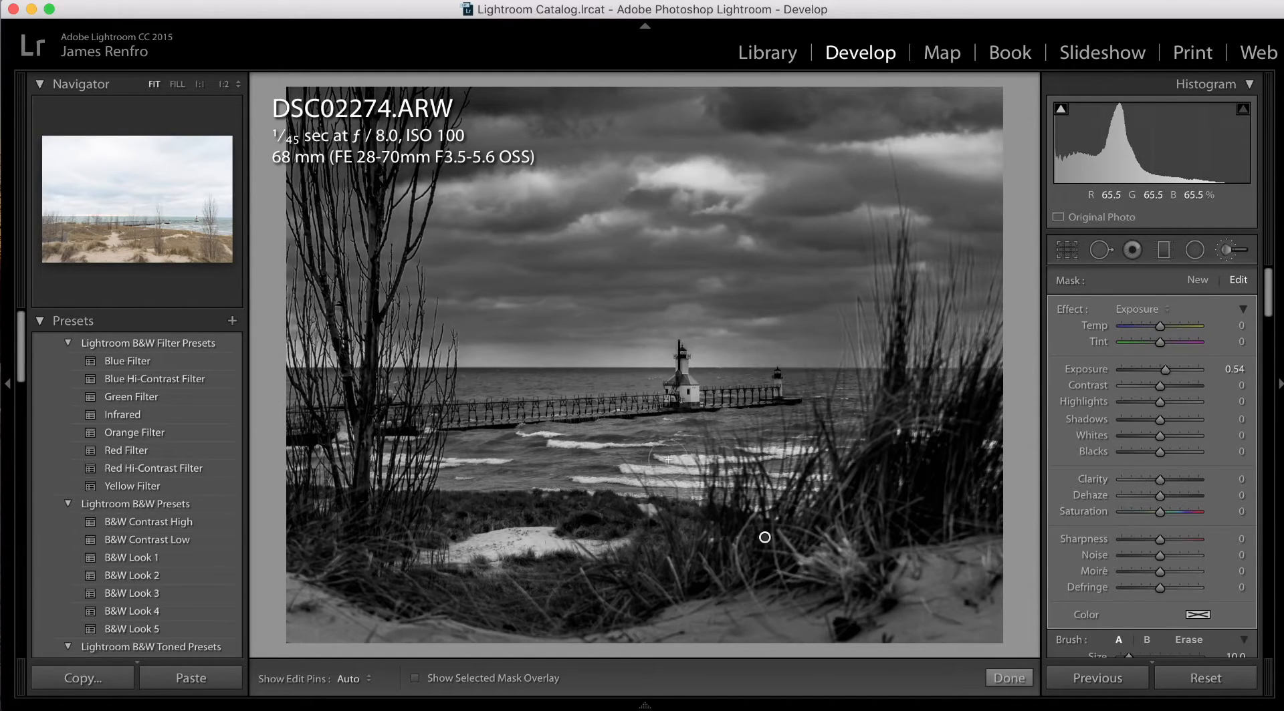
pyautogui.press('h')
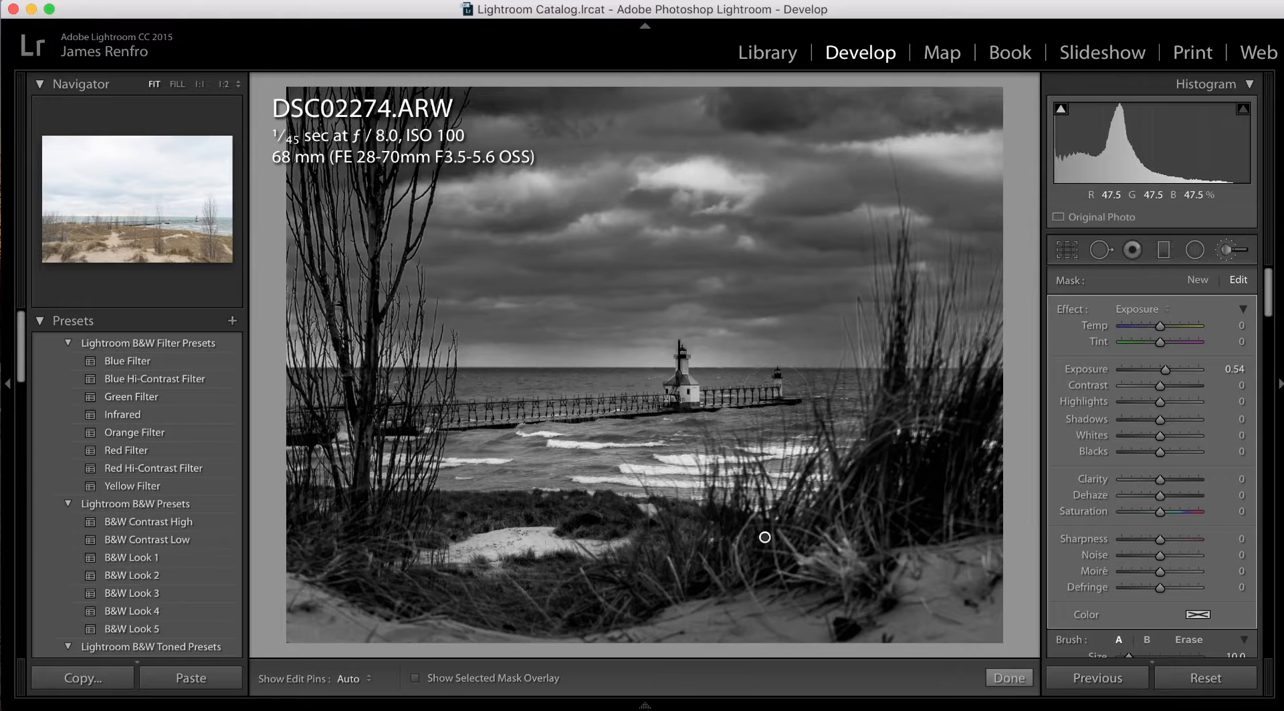
pyautogui.press('h')
pyautogui.press('h')
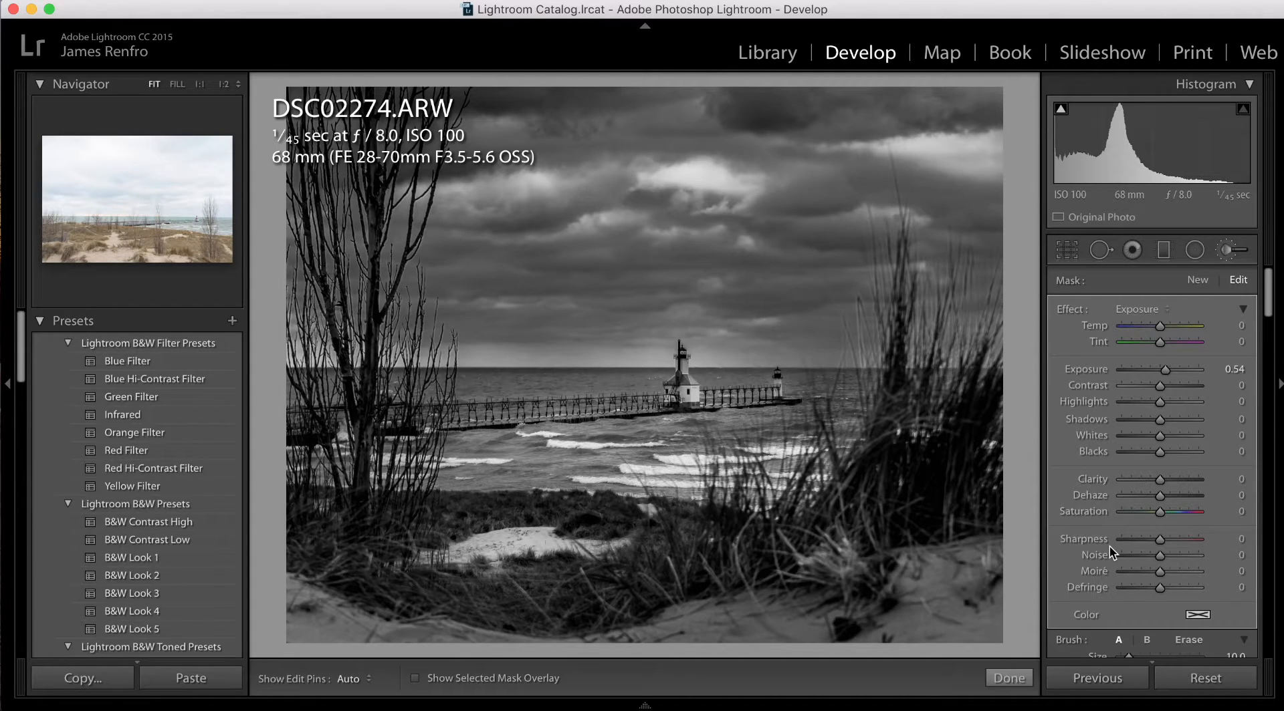
# Step: Close the brush adjustment and set the whole photo's clarity to -16
pyautogui.click(1010, 679)
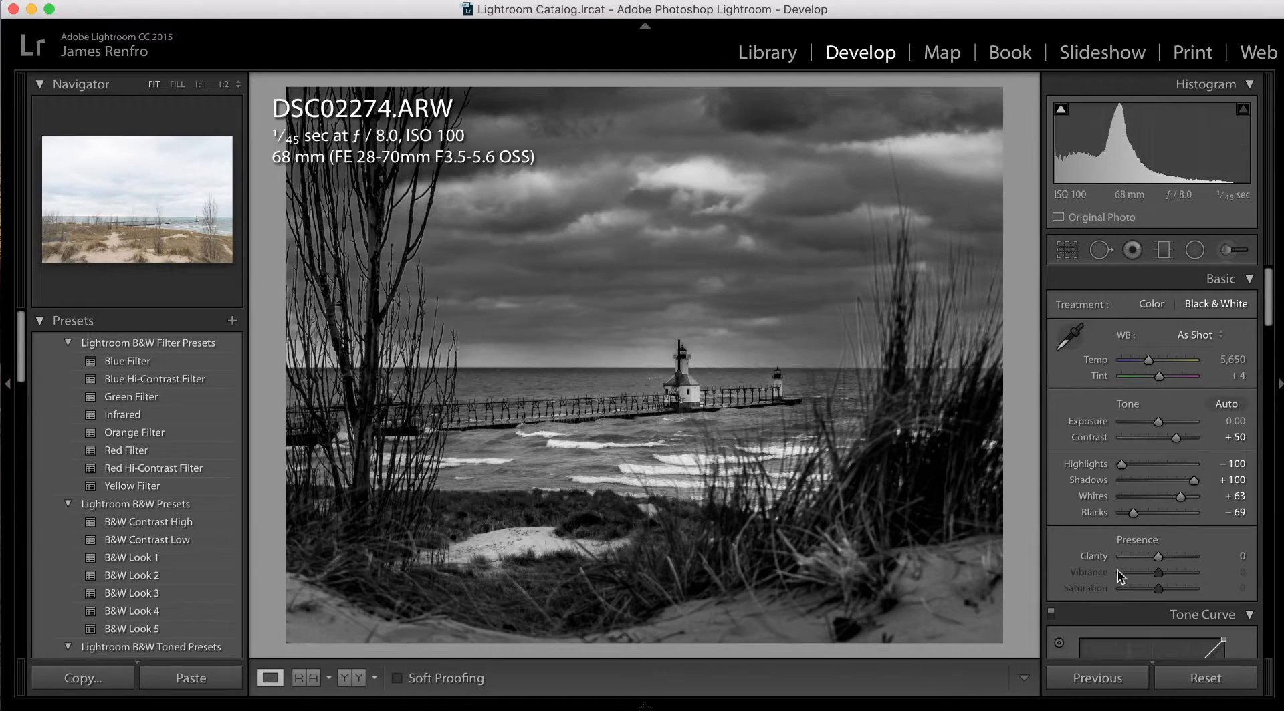
pyautogui.moveTo(1160, 555); pyautogui.dragTo(1152, 554)
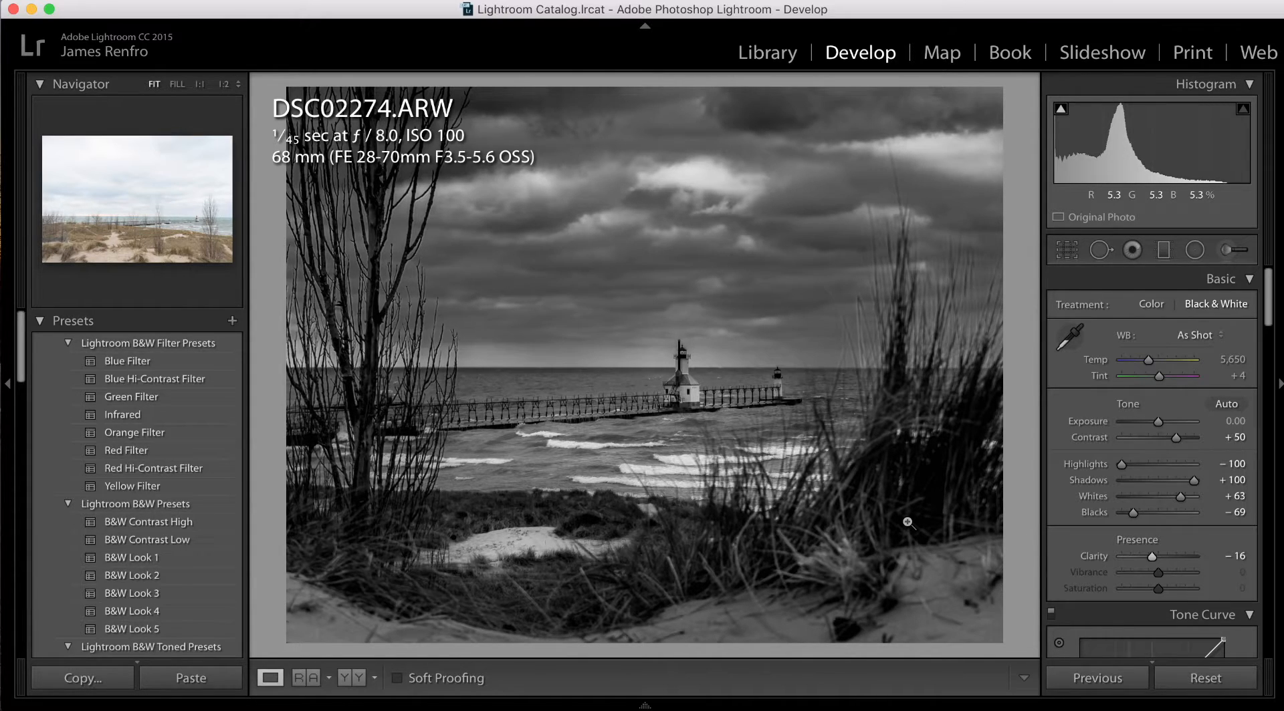
# Step: Tighten the crop by trimming a thin strip of sky and more of the sand in the foreground
pyautogui.click(1067, 249)
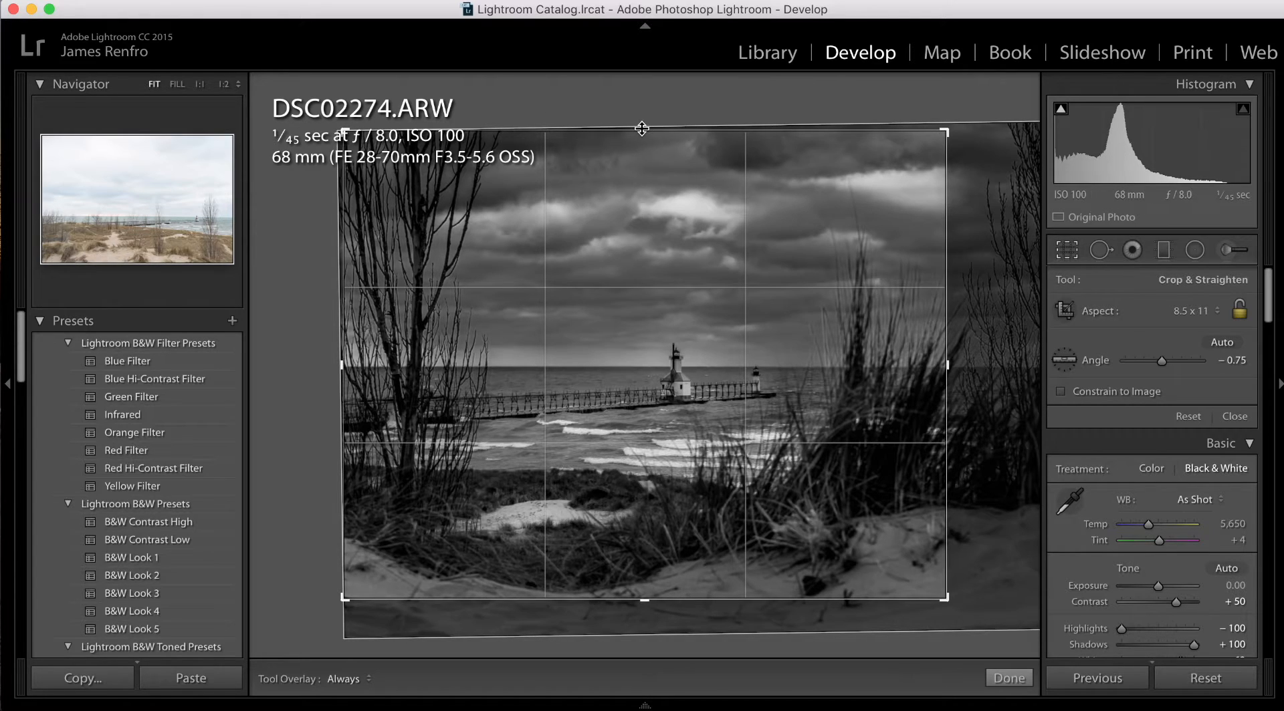
pyautogui.moveTo(642, 130)
pyautogui.mouseDown()
pyautogui.moveTo(638, 180)
pyautogui.moveTo(645, 125)
pyautogui.moveTo(645, 137)
pyautogui.mouseUp()
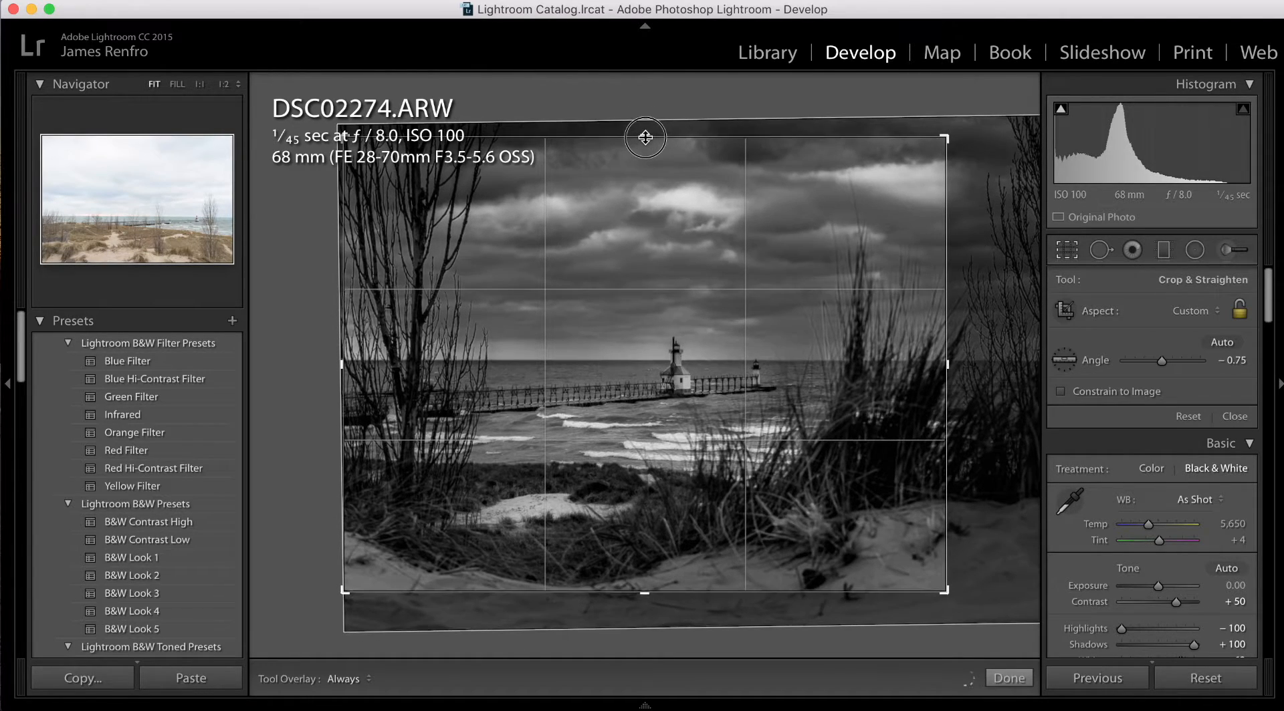
pyautogui.moveTo(643, 593)
pyautogui.mouseDown()
pyautogui.moveTo(642, 560)
pyautogui.moveTo(641, 572)
pyautogui.mouseUp()
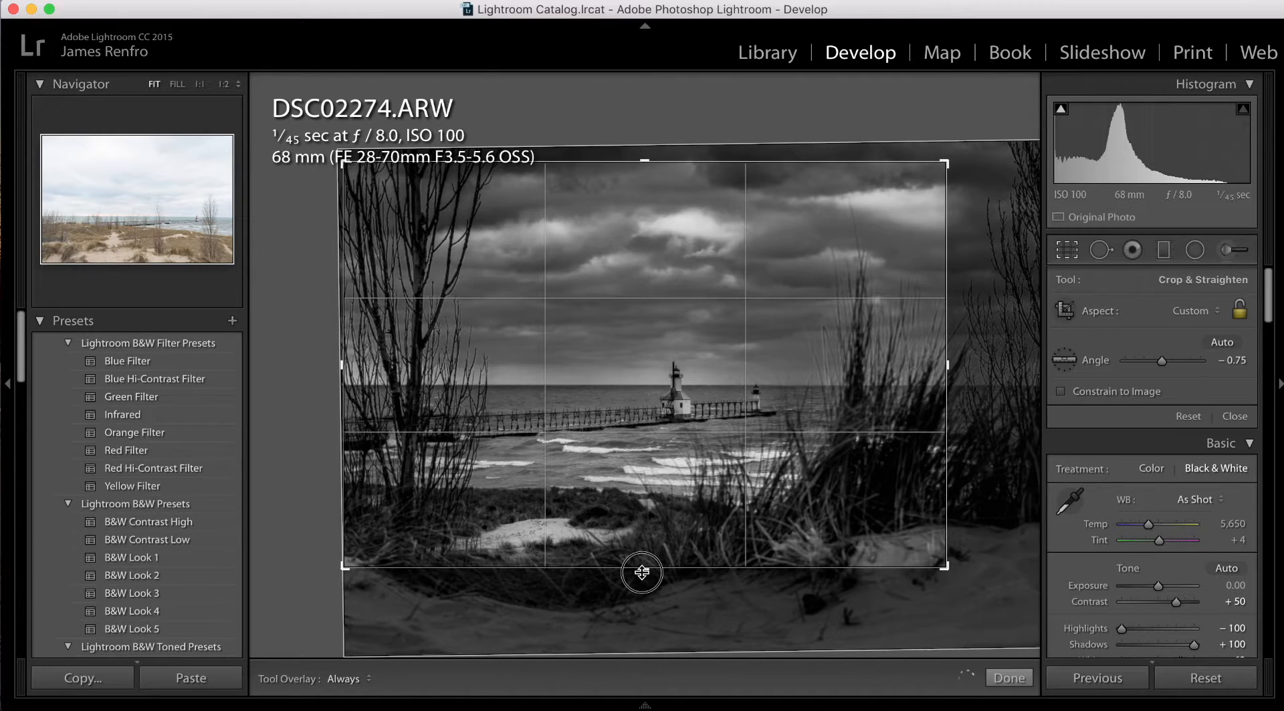
pyautogui.moveTo(956, 700)
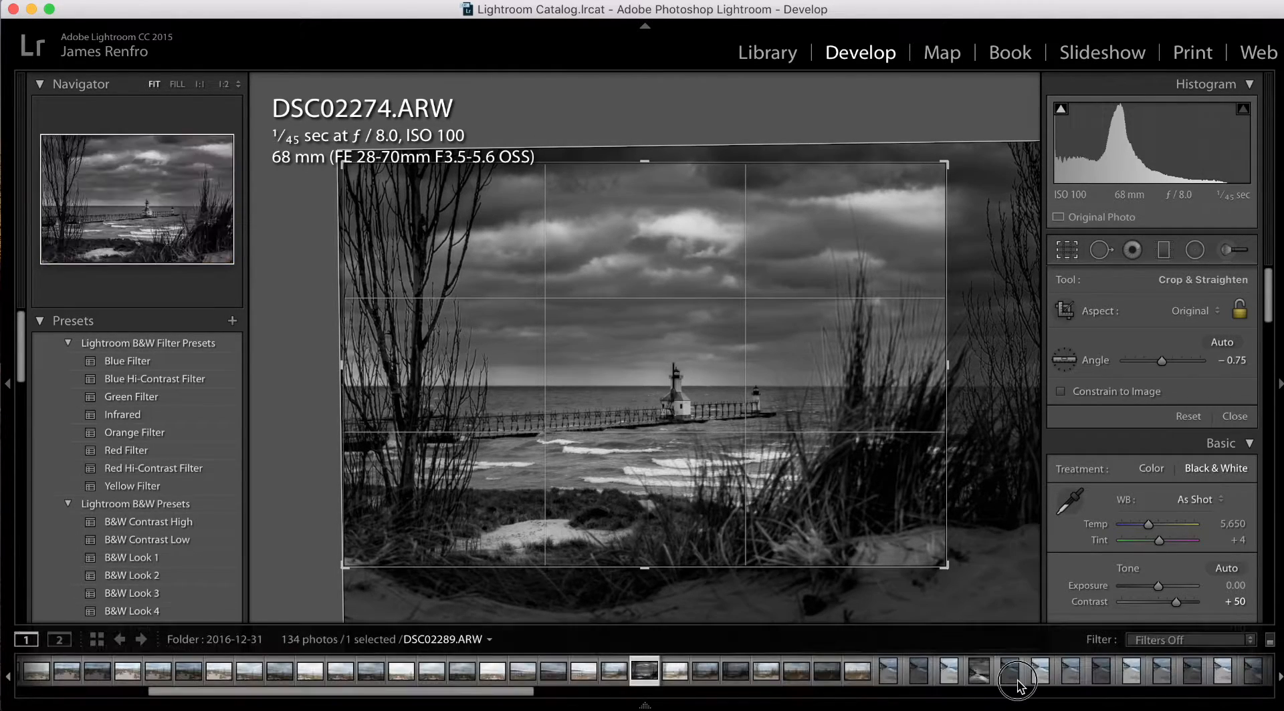
pyautogui.click(1017, 685)
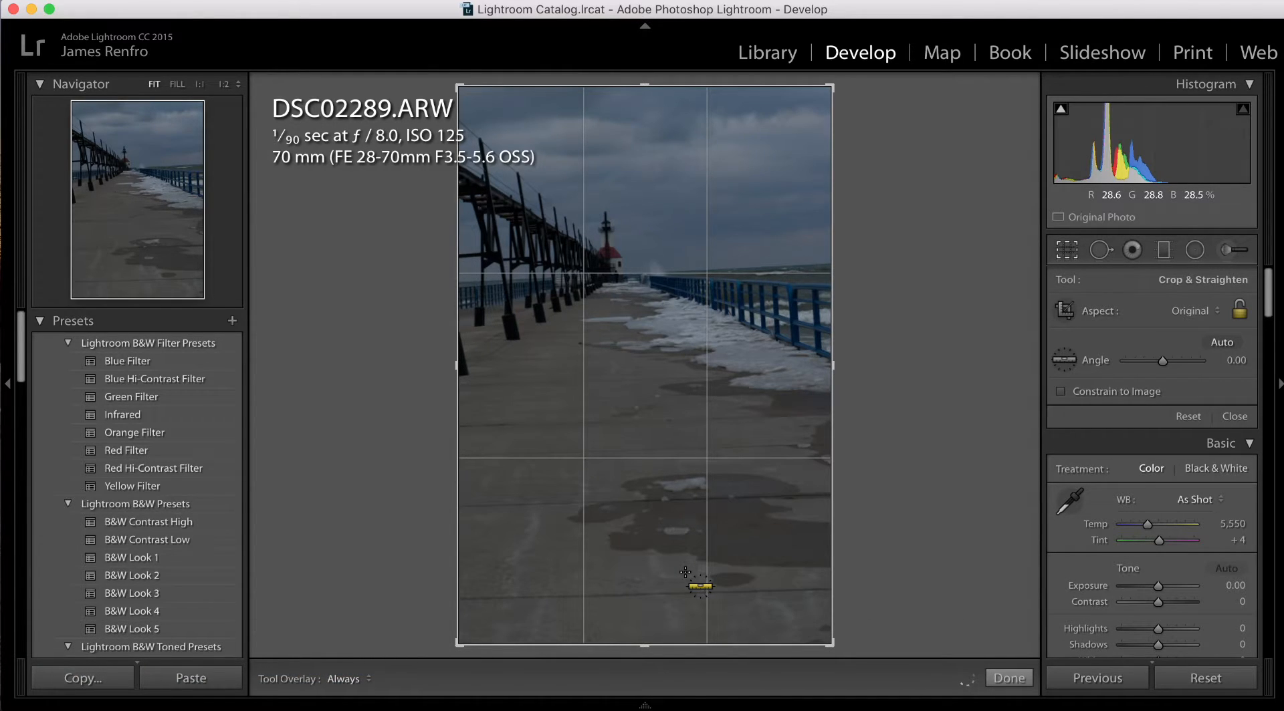
pyautogui.press('super+z')
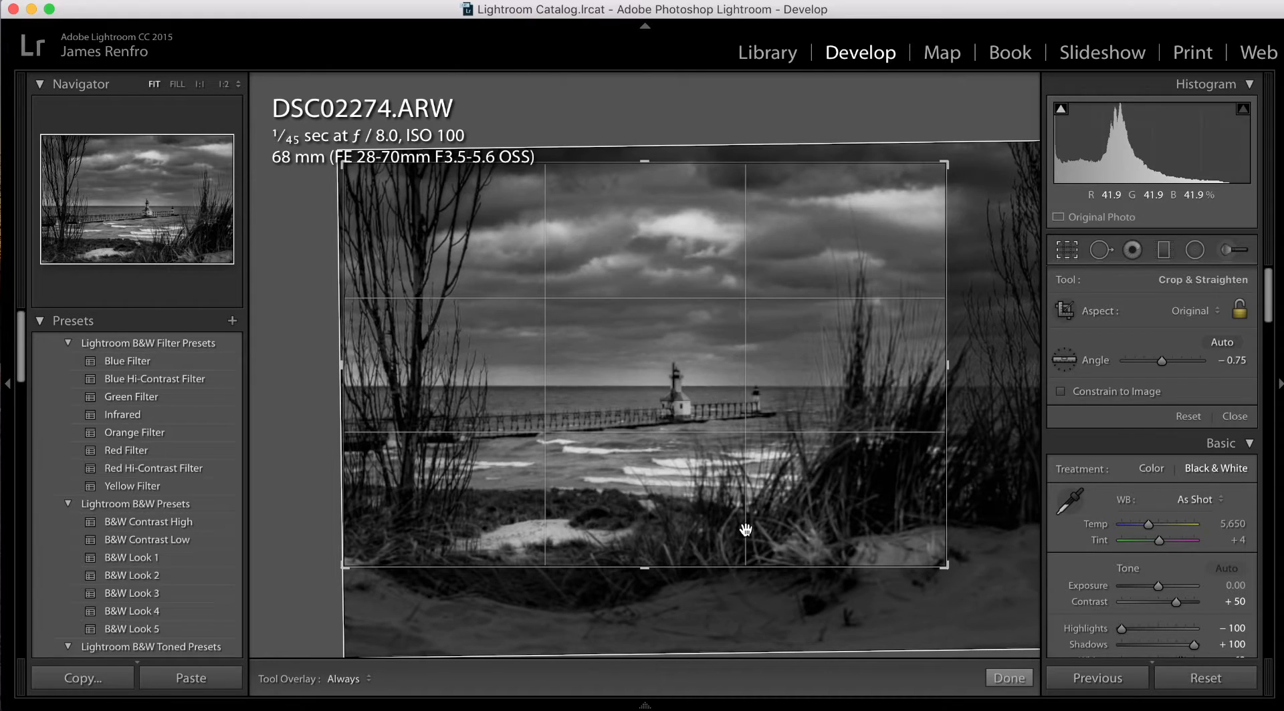
# Step: Fine-tune the height of the lighthouse photo's crop at its sand edge
pyautogui.moveTo(643, 575)
pyautogui.mouseDown()
pyautogui.moveTo(646, 556)
pyautogui.moveTo(644, 571)
pyautogui.mouseUp()
pyautogui.moveTo(1005, 646)
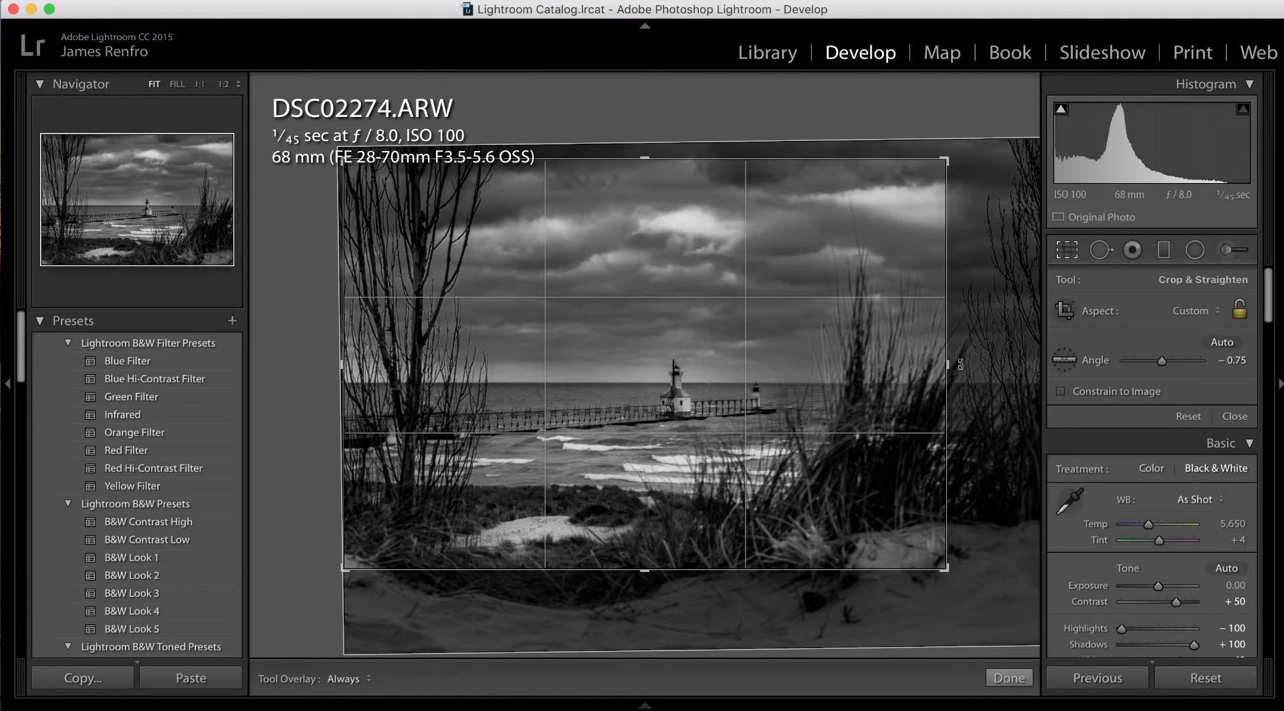
# Step: Widen the crop slightly on both sides of the lighthouse scene, apply it, and set the contrast to +70
pyautogui.moveTo(950, 366)
pyautogui.mouseDown()
pyautogui.moveTo(884, 361)
pyautogui.moveTo(971, 362)
pyautogui.mouseUp()
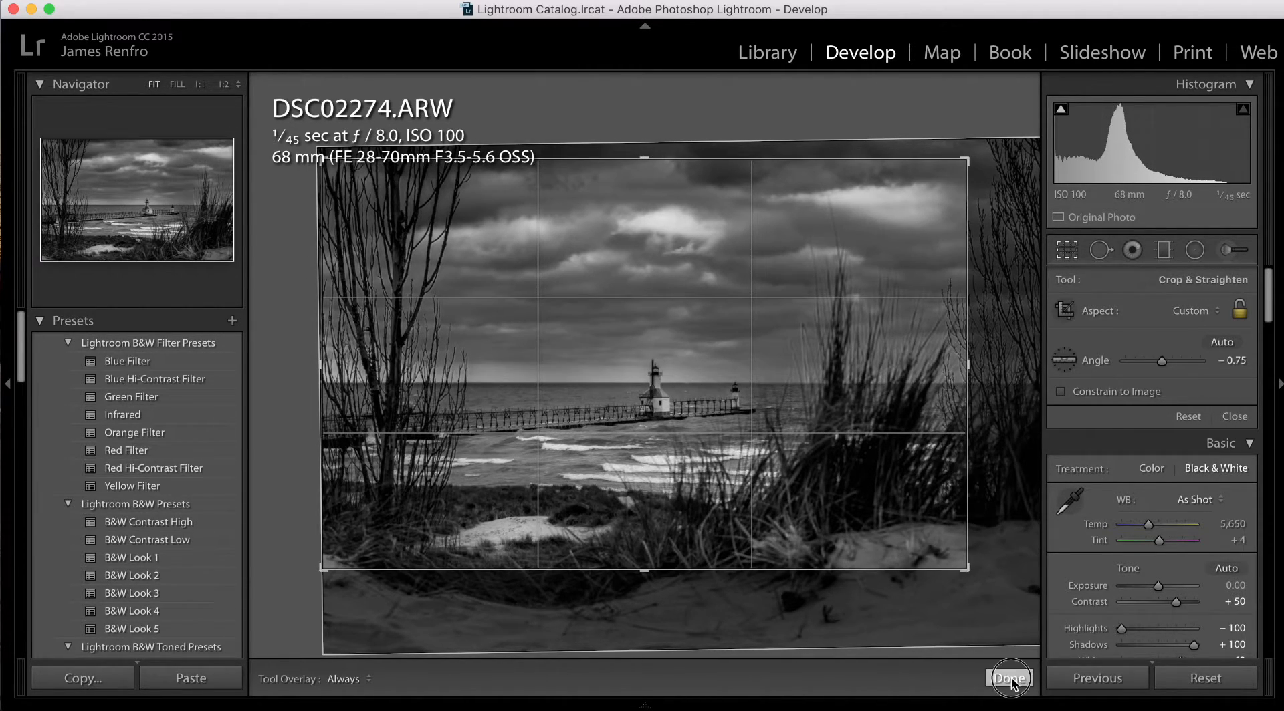
pyautogui.click(1009, 679)
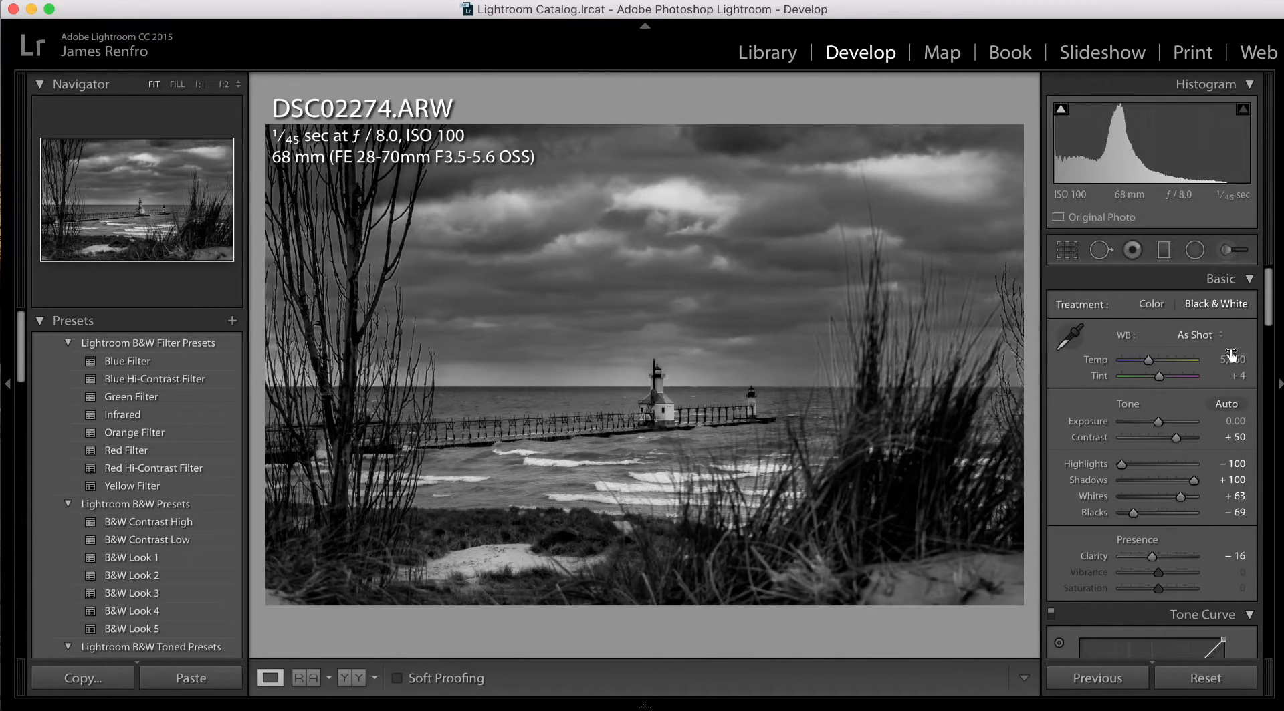
pyautogui.moveTo(1174, 438); pyautogui.dragTo(1183, 439)
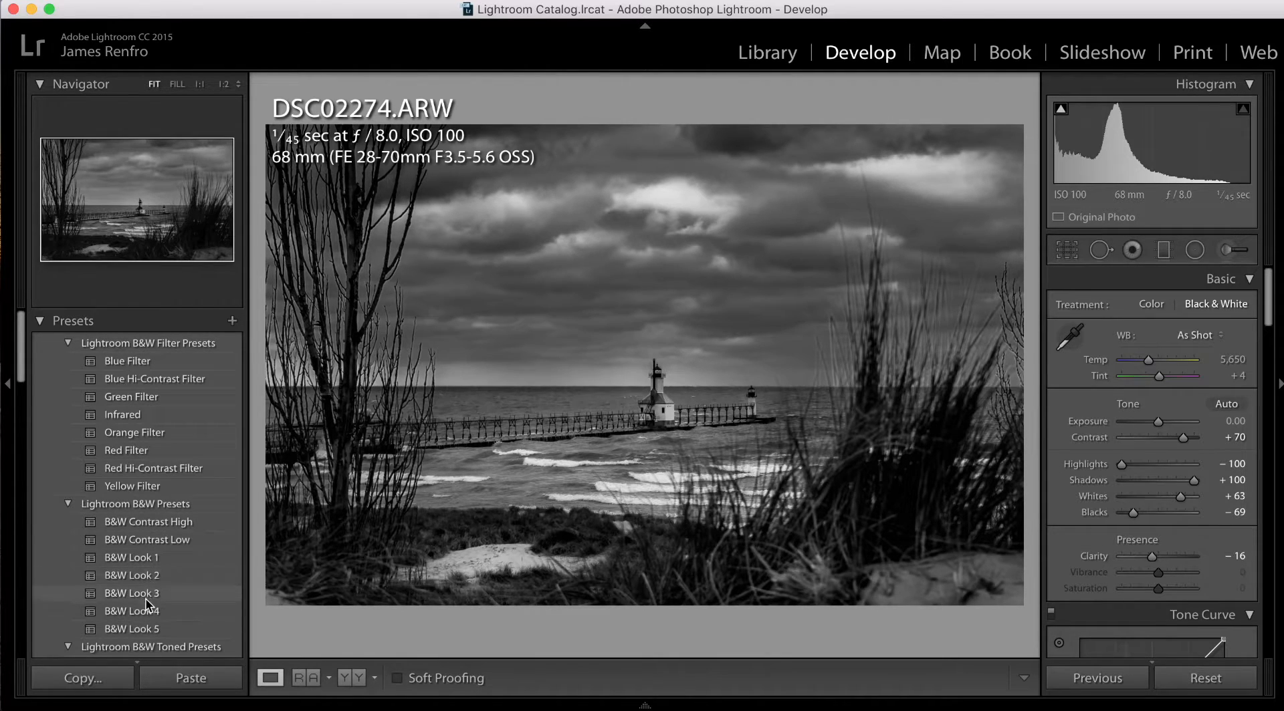
# Step: Apply the user presets AA Basic, AA Drama Gradient Filter and AA Drama Radial Circle Dark to the photo one after another
pyautogui.scroll(-8, 147, 611)
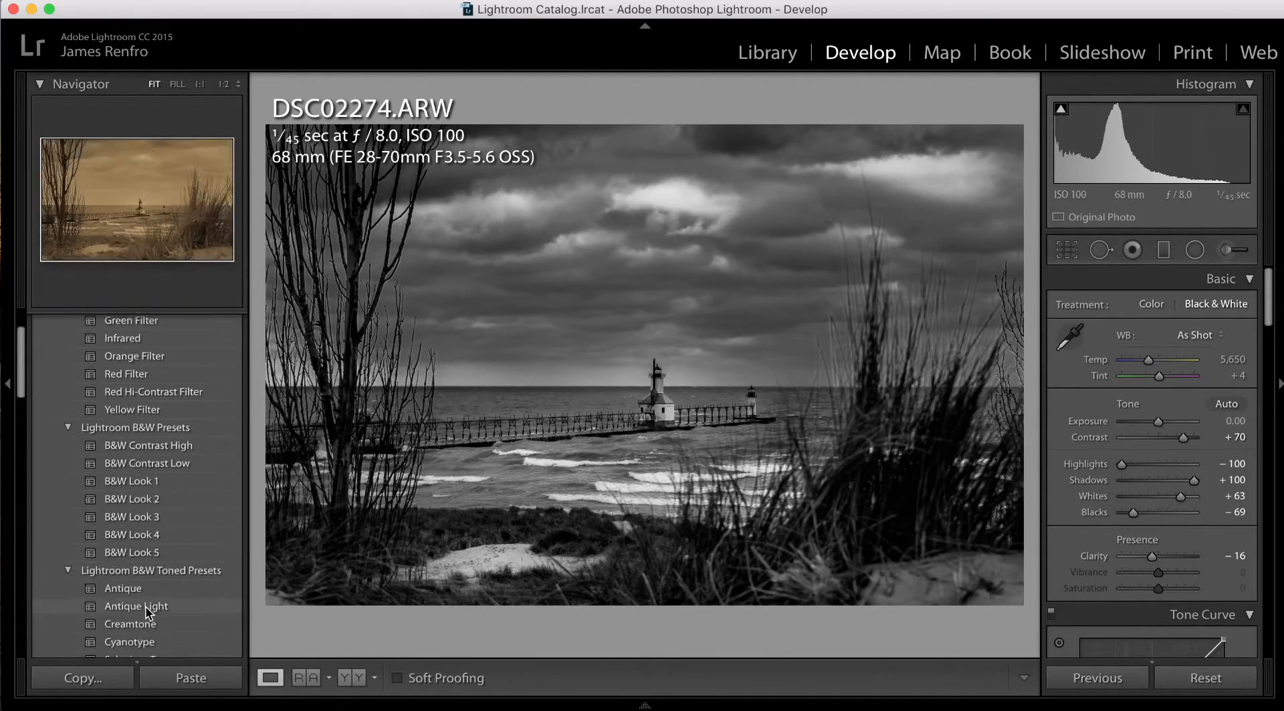
pyautogui.scroll(-1, 146, 608)
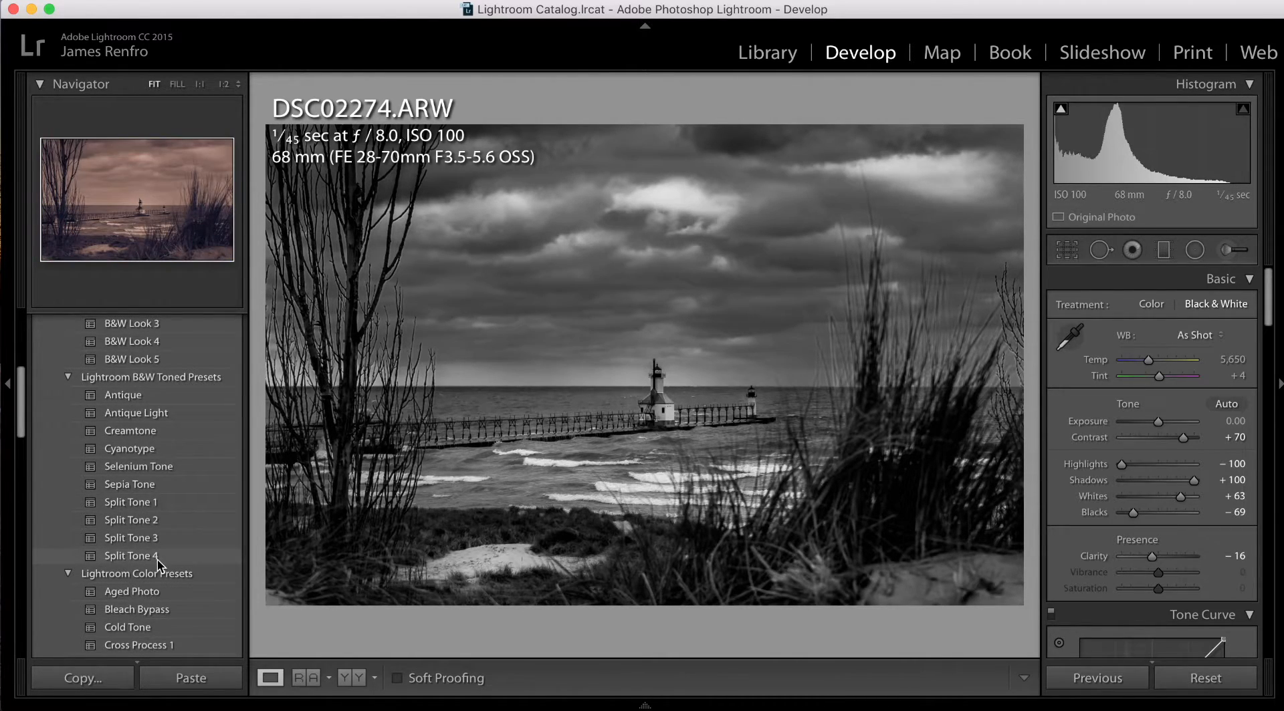
pyautogui.scroll(-3, 157, 559)
pyautogui.scroll(-4, 159, 565)
pyautogui.scroll(-5, 160, 566)
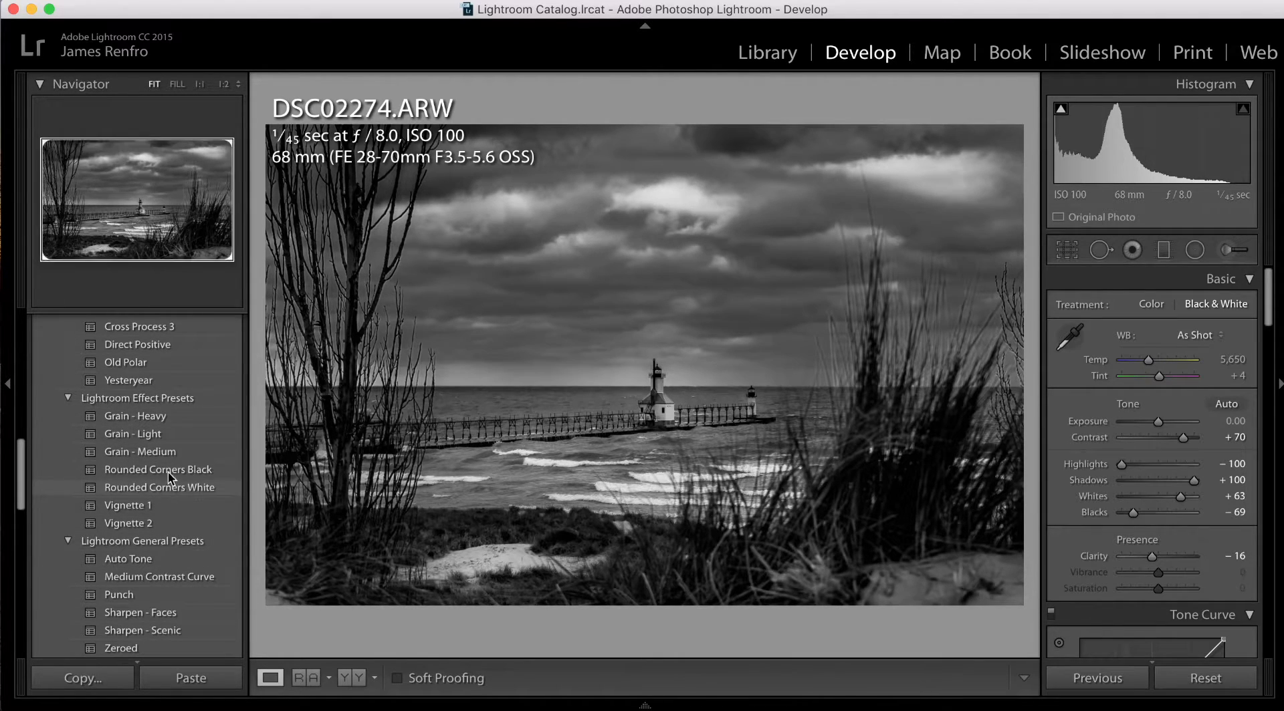
pyautogui.scroll(-3, 168, 534)
pyautogui.scroll(-10, 167, 535)
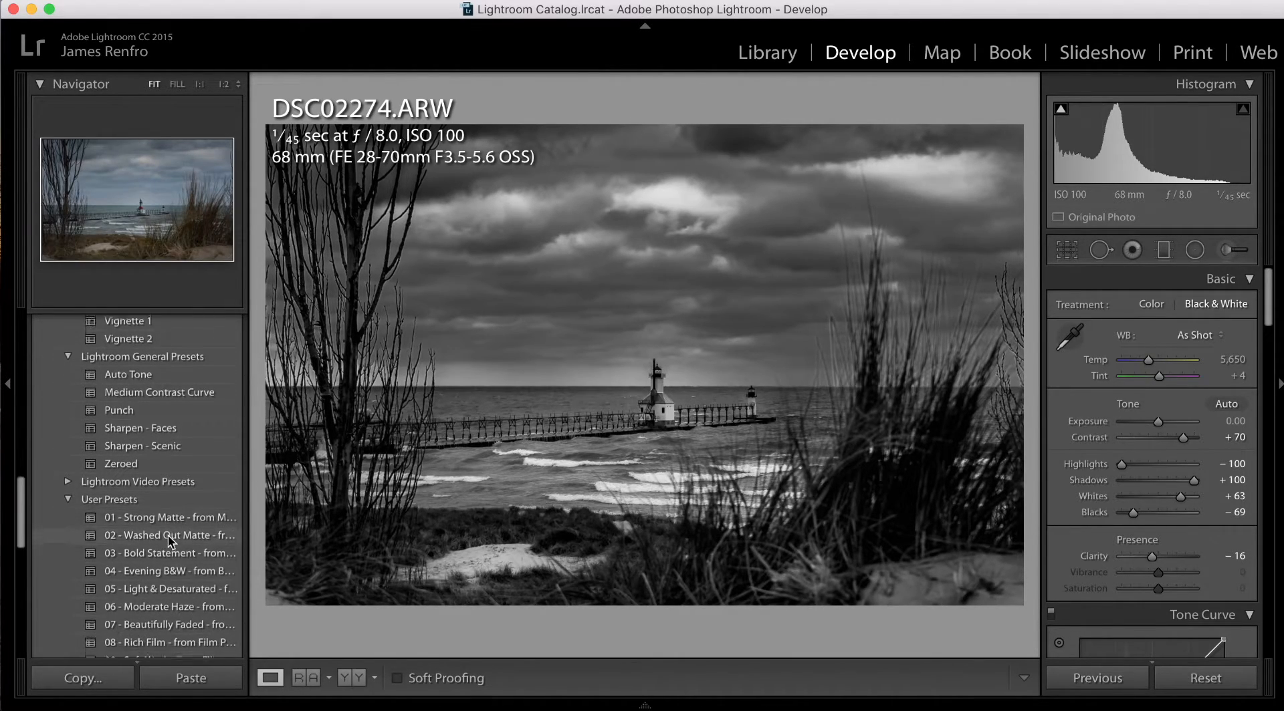
pyautogui.scroll(-6, 171, 540)
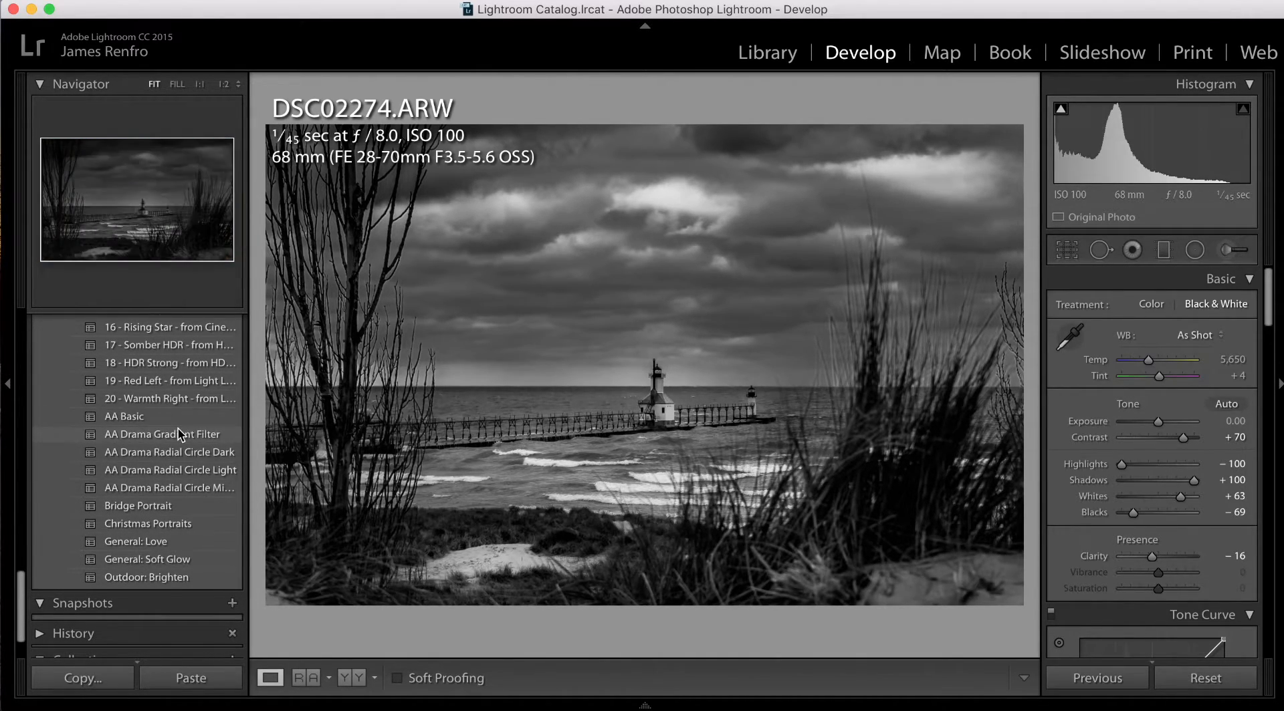
pyautogui.click(144, 420)
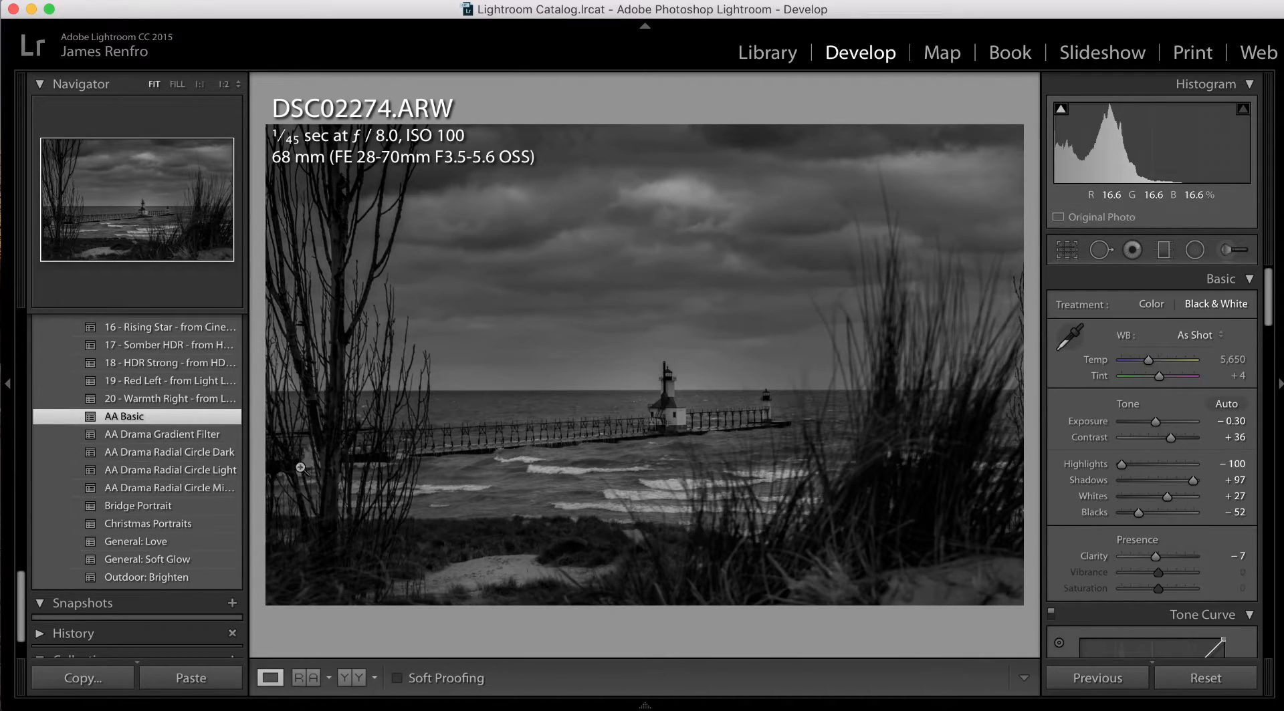
pyautogui.click(199, 435)
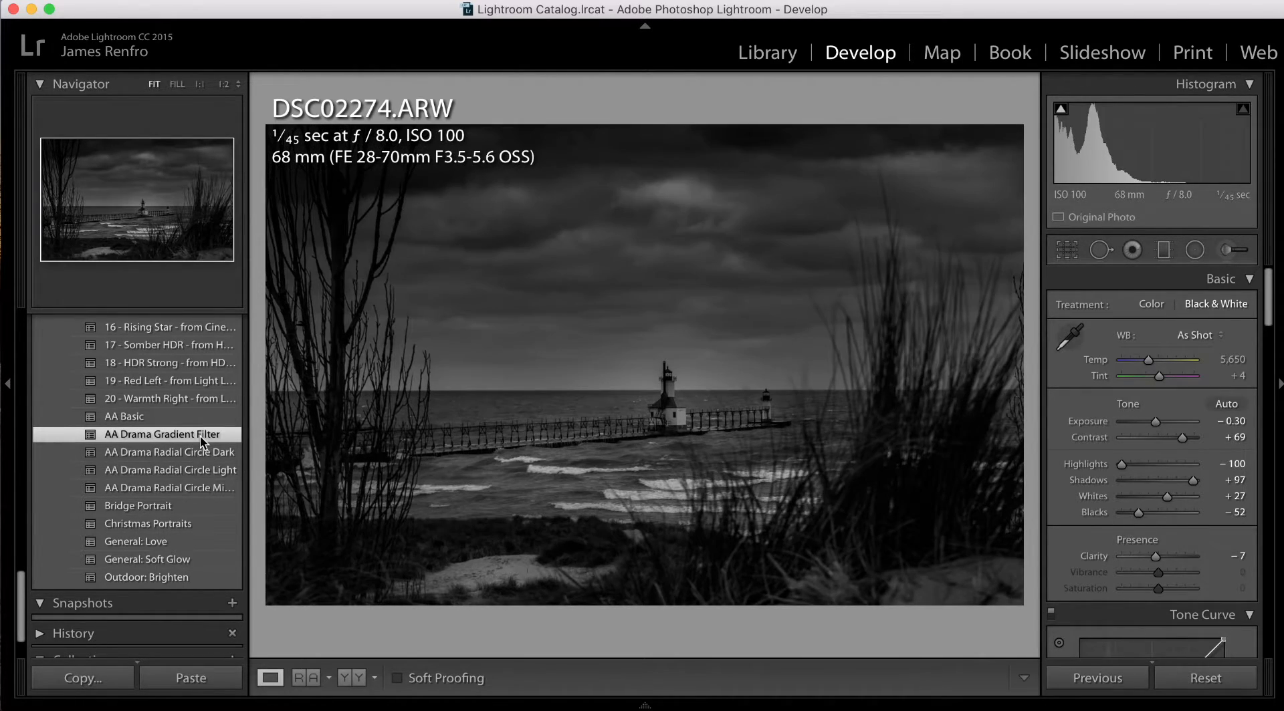
pyautogui.click(189, 453)
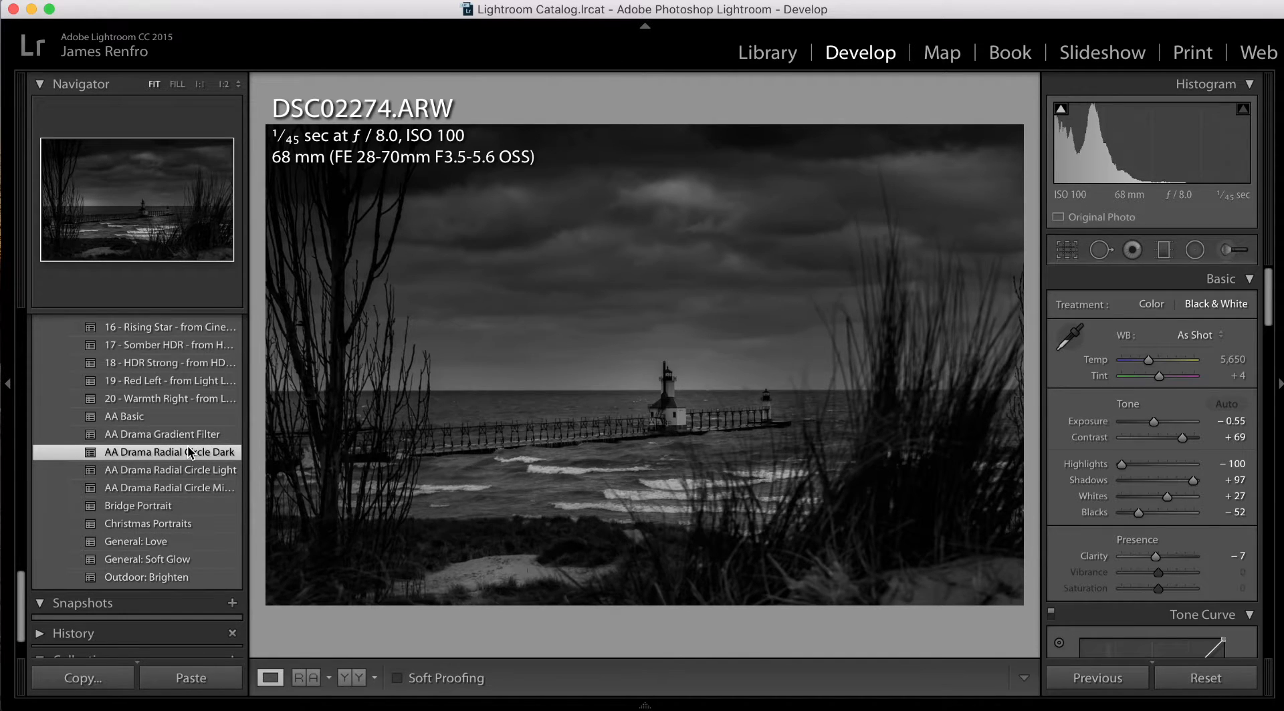
# Step: Centre the preset's two small radial filters with 0.54 exposure on the lighthouse and close the radial filter tool
pyautogui.click(1188, 247)
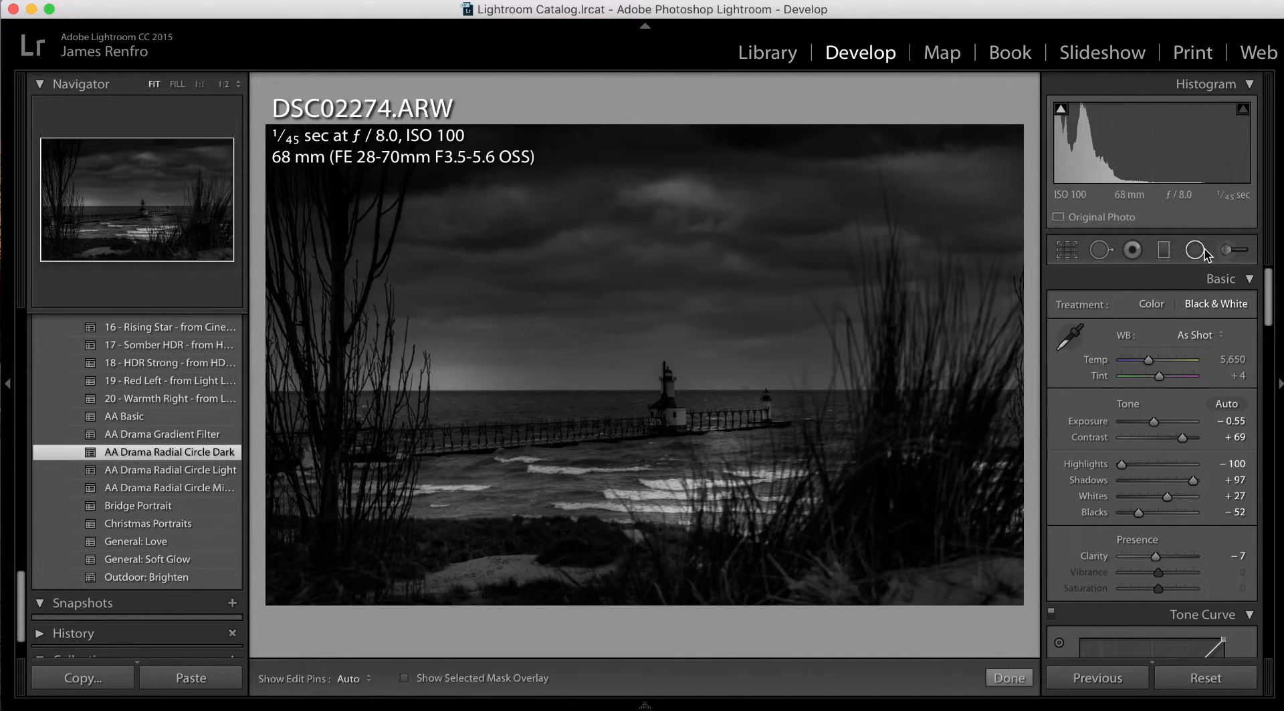
pyautogui.click(683, 514)
pyautogui.moveTo(685, 519); pyautogui.dragTo(664, 416)
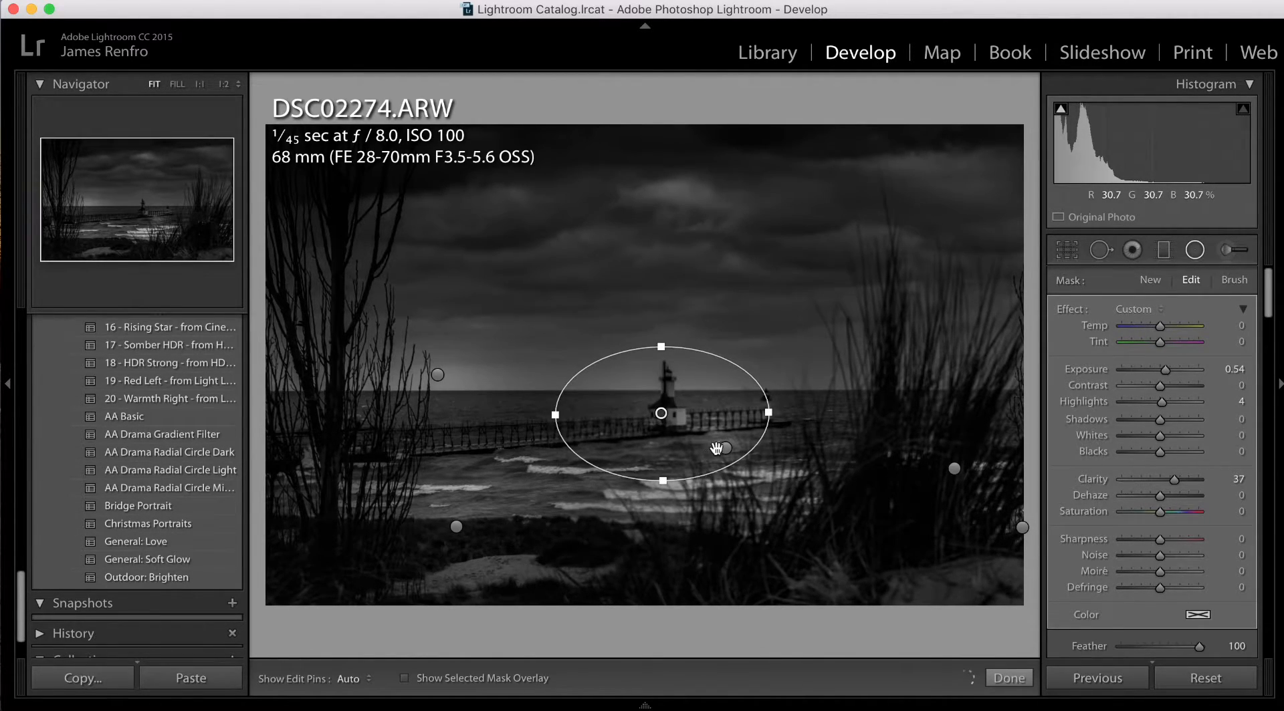
pyautogui.click(724, 448)
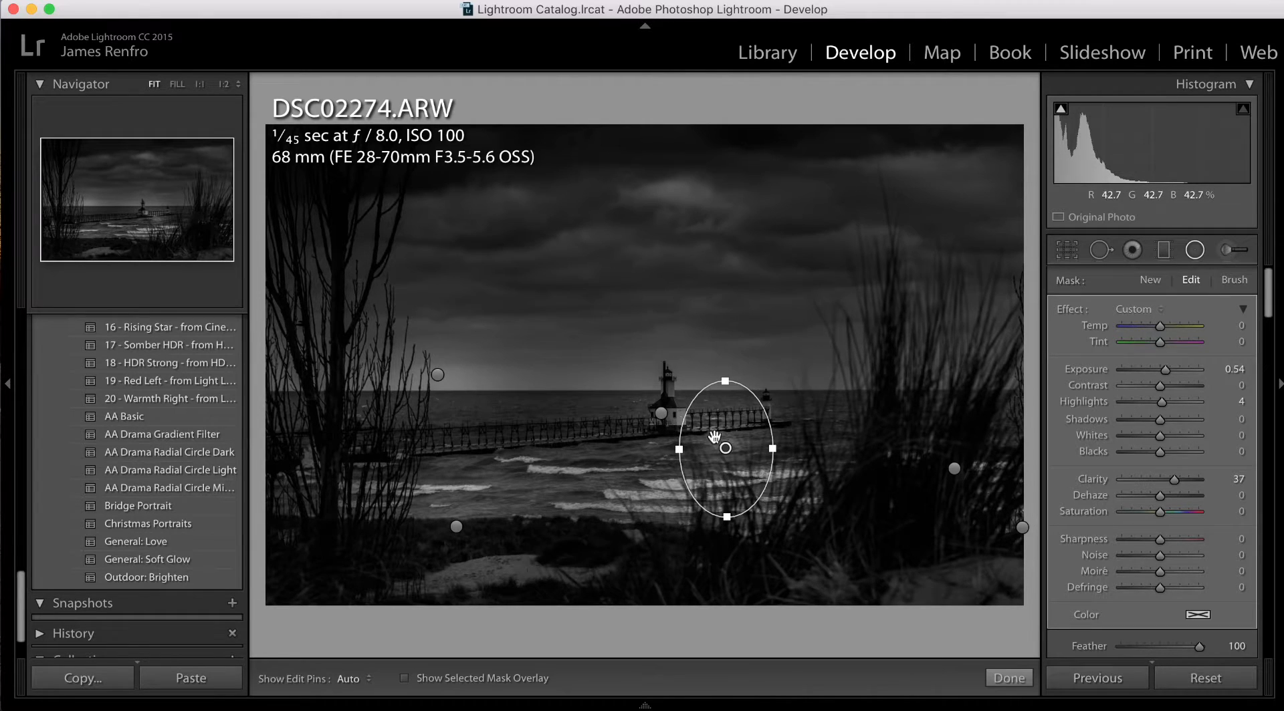
pyautogui.moveTo(731, 446); pyautogui.dragTo(676, 411)
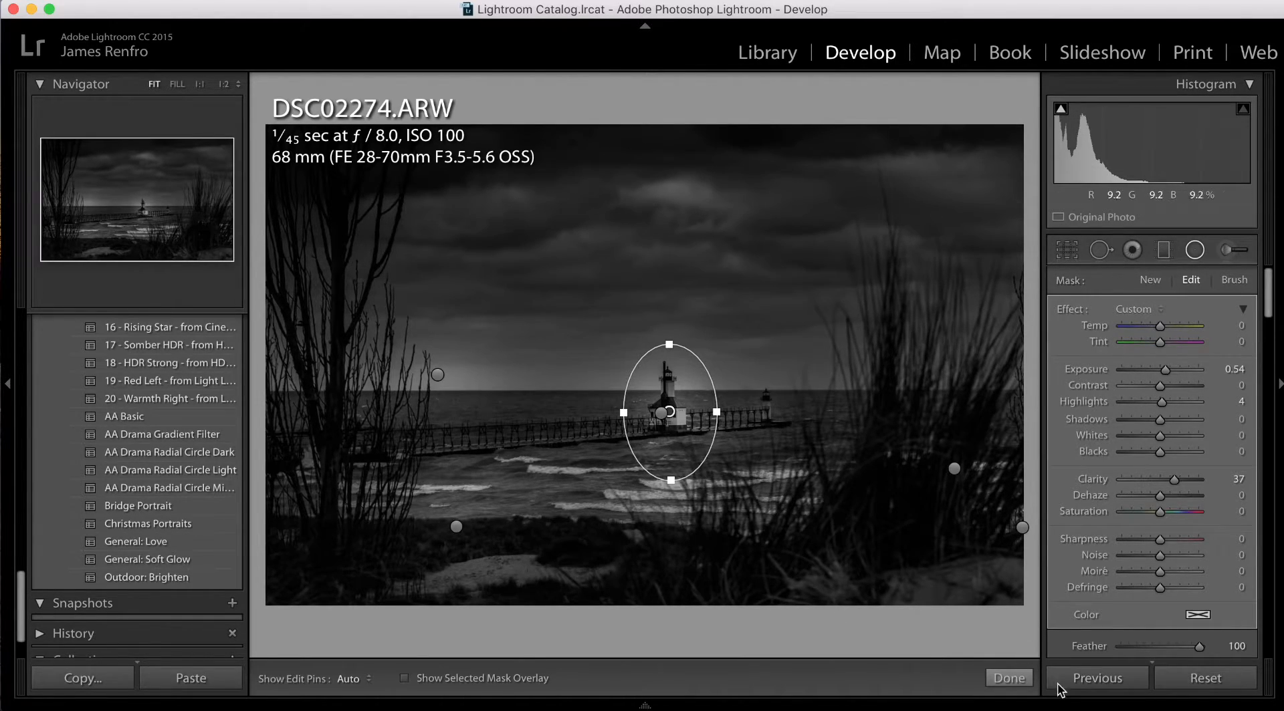
pyautogui.click(1009, 678)
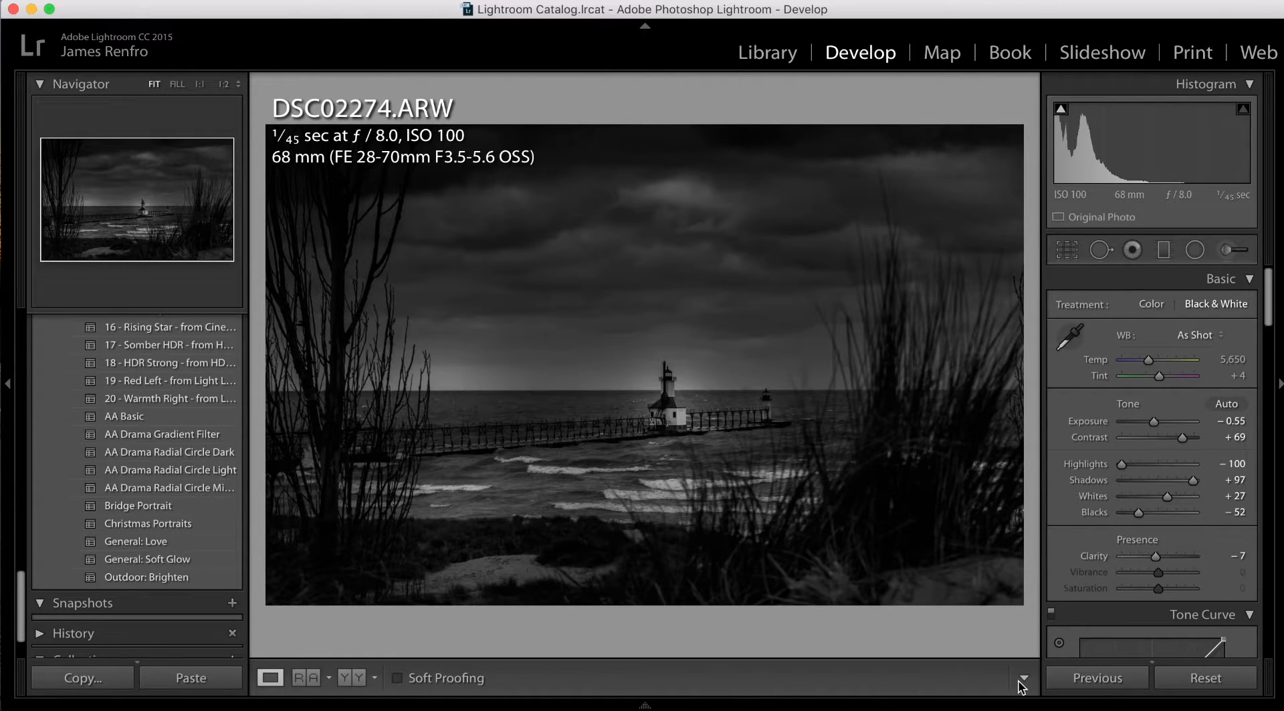
# Step: Compare the edited photo with its original version by switching repeatedly between the before and after views
pyautogui.press('\\')
pyautogui.press('\\')
pyautogui.press('\\')
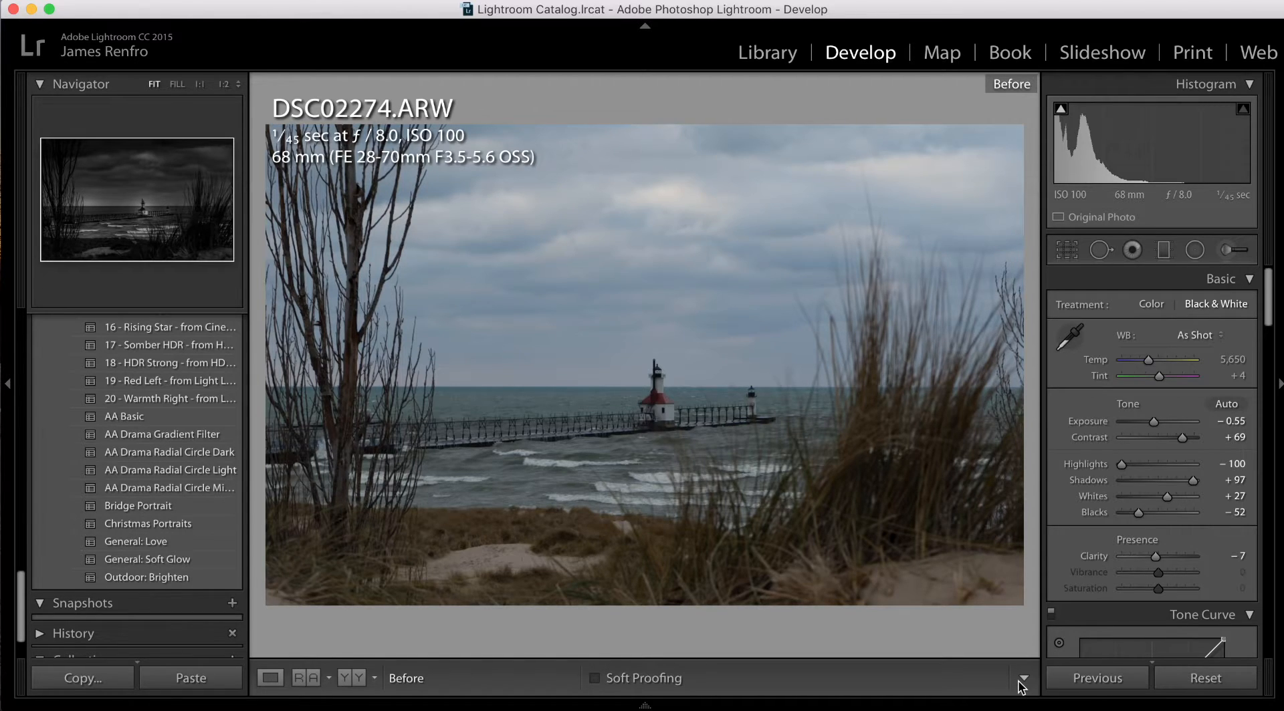
pyautogui.press('\\')
pyautogui.press('\\')
pyautogui.press('\\')
pyautogui.press('\\')
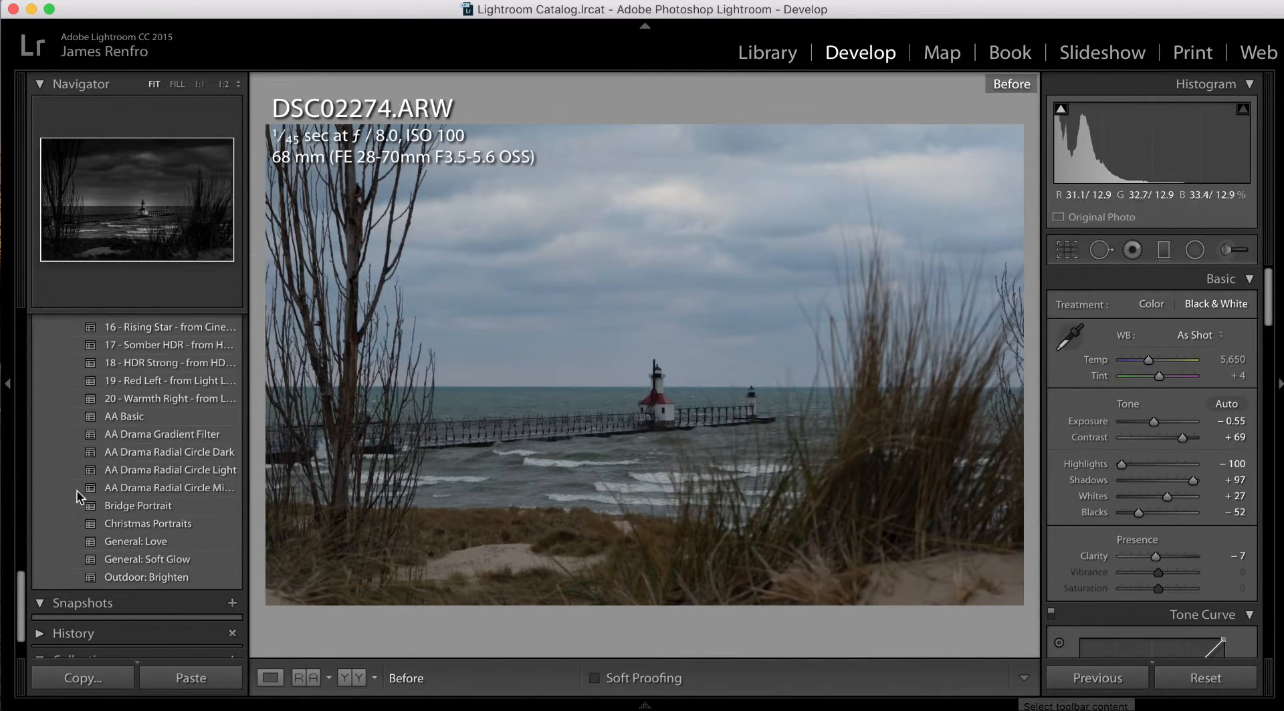
# Step: Expand the photo's edit history and look through its recorded filter, brush and exposure adjustments
pyautogui.scroll(-3, 110, 548)
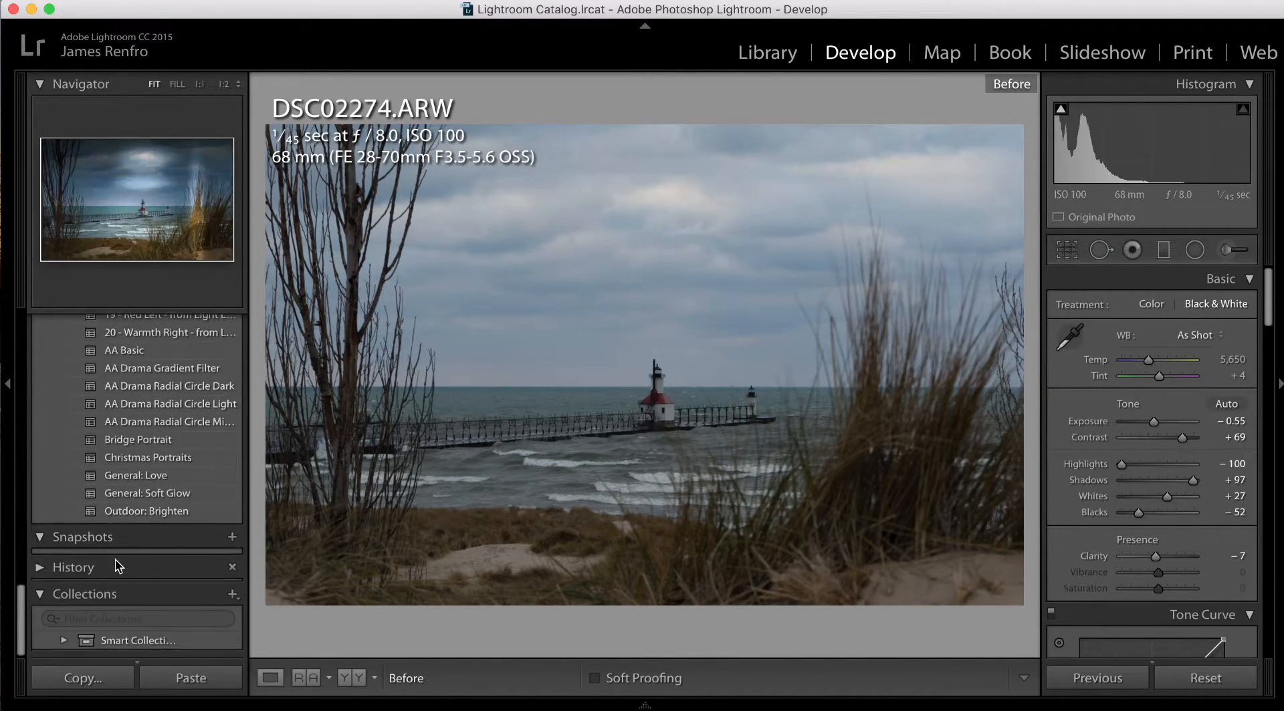
pyautogui.click(42, 561)
pyautogui.scroll(-20, 203, 568)
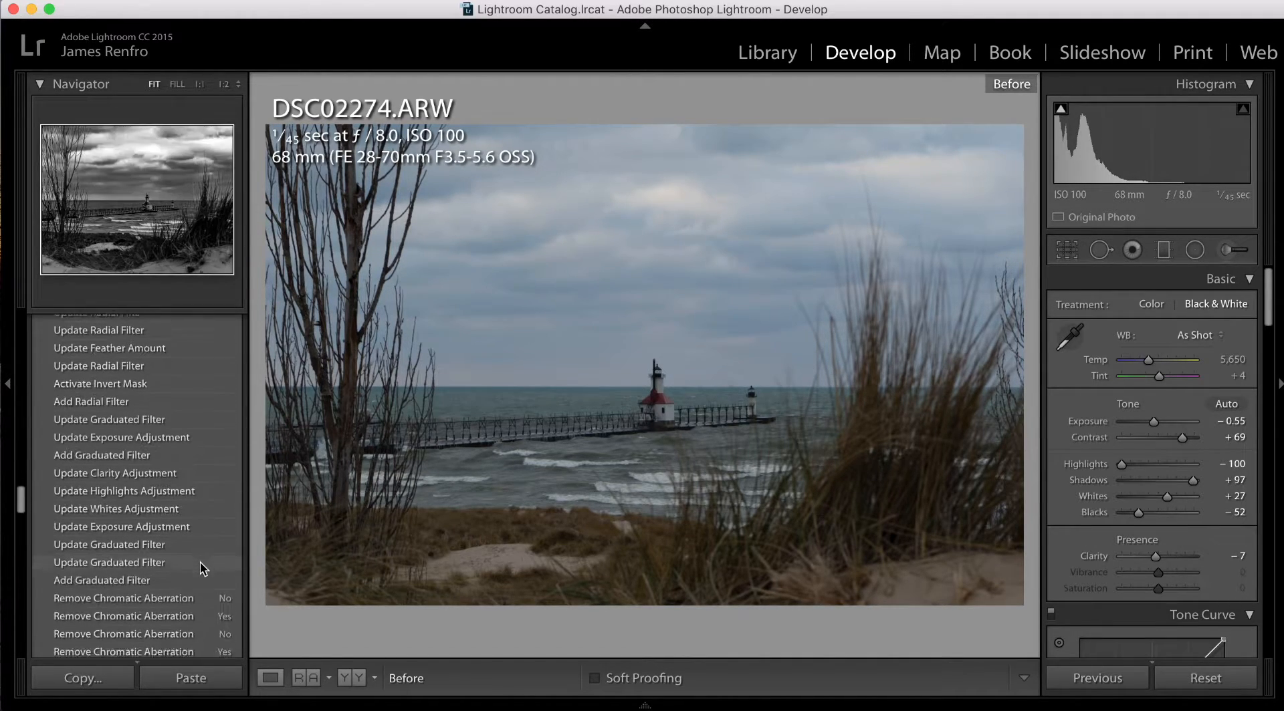
pyautogui.scroll(15, 202, 568)
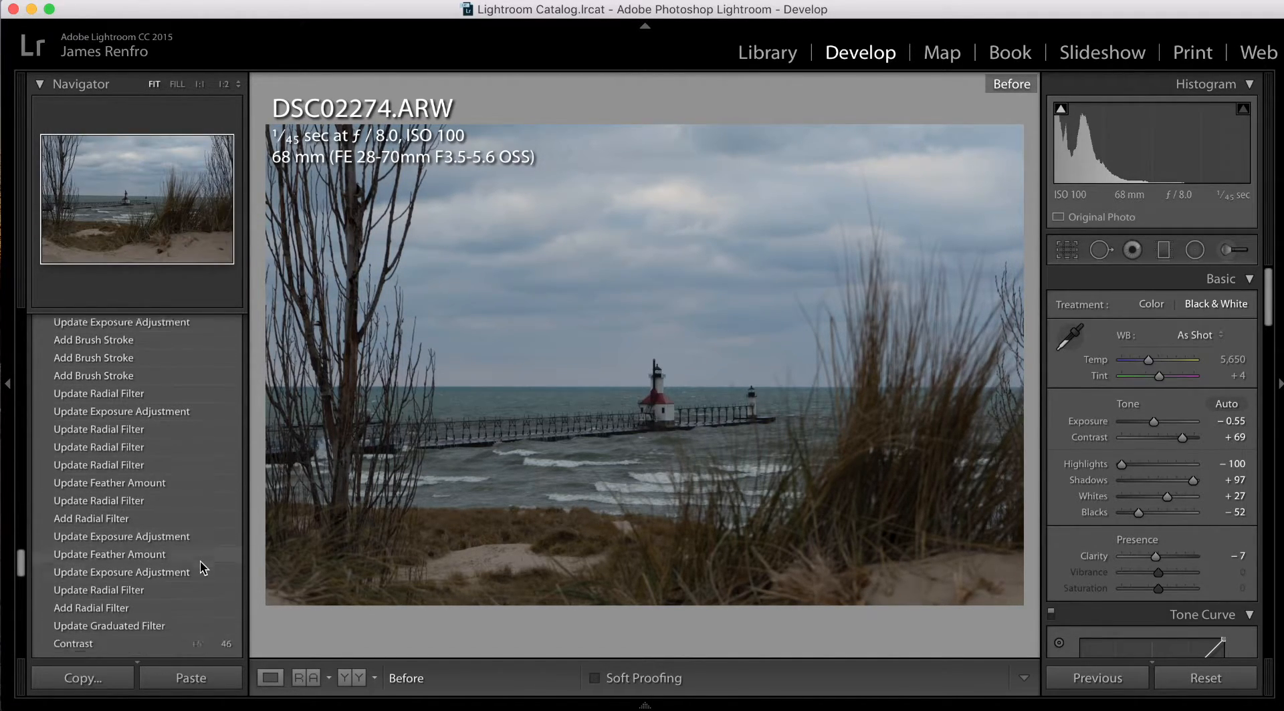